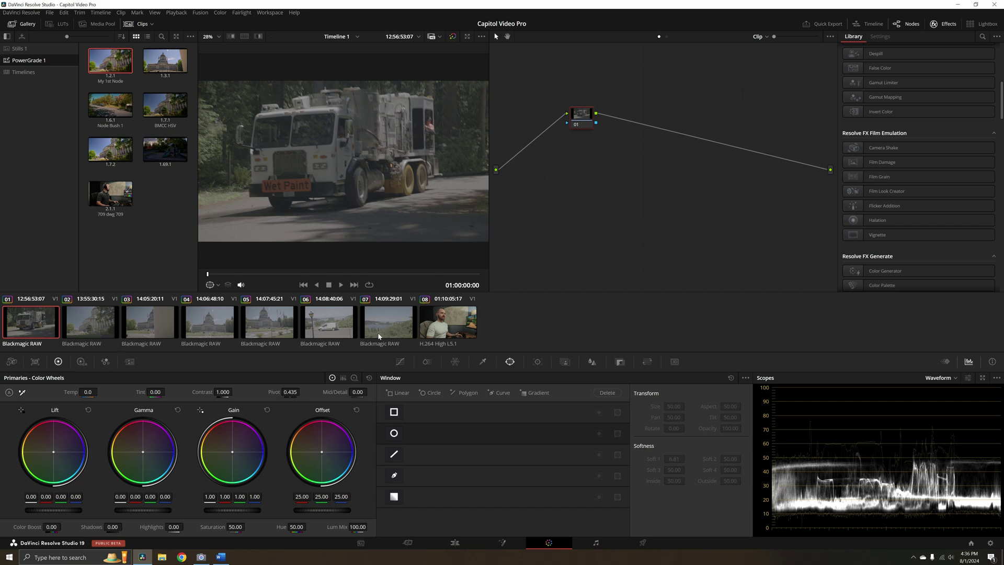
Apply the My 1st Node power grade to the truck clip (clip 01) at clip level.
left_click(447, 330)
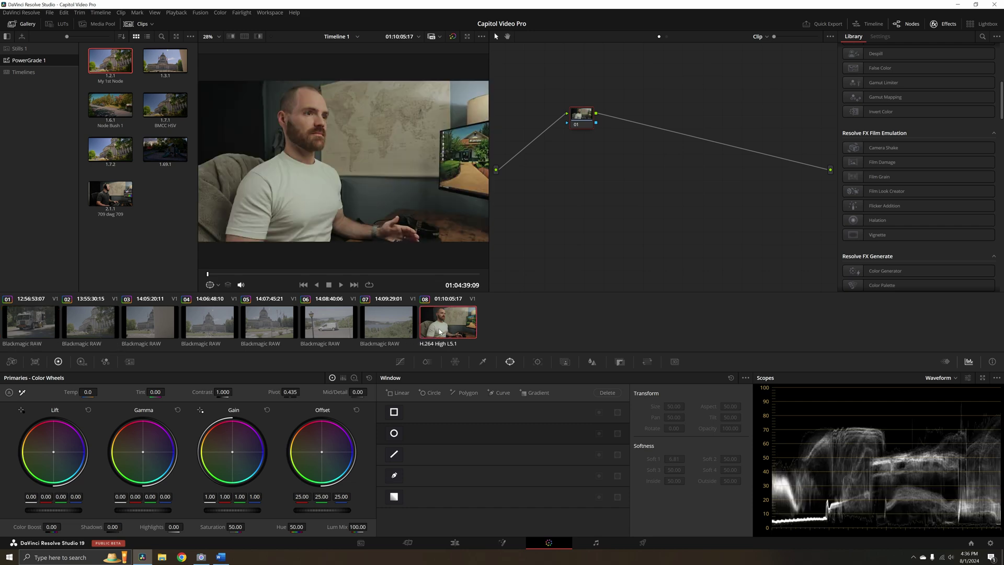
left_click(19, 320)
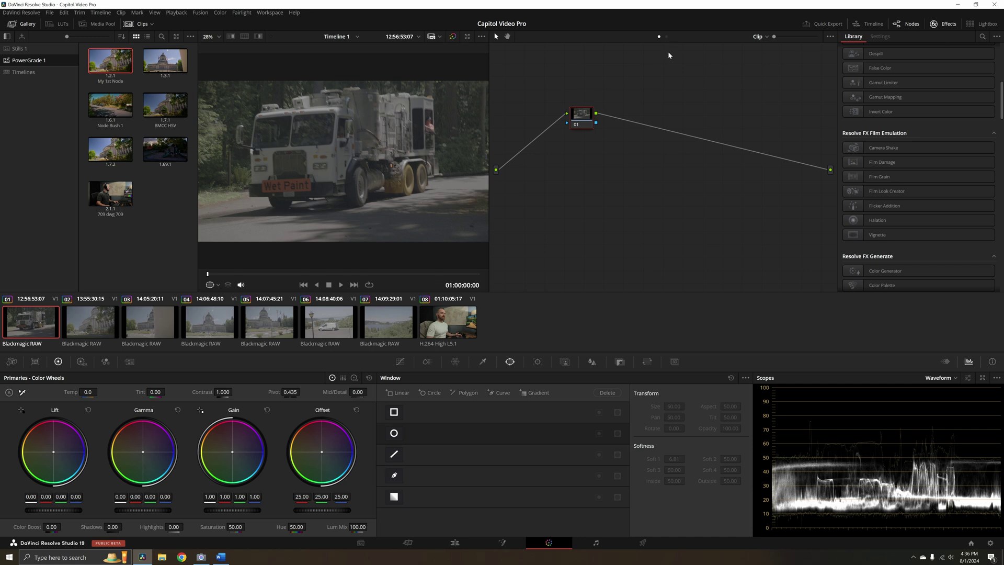
left_click(666, 37)
left_click(659, 37)
left_click_drag(108, 62, 341, 154)
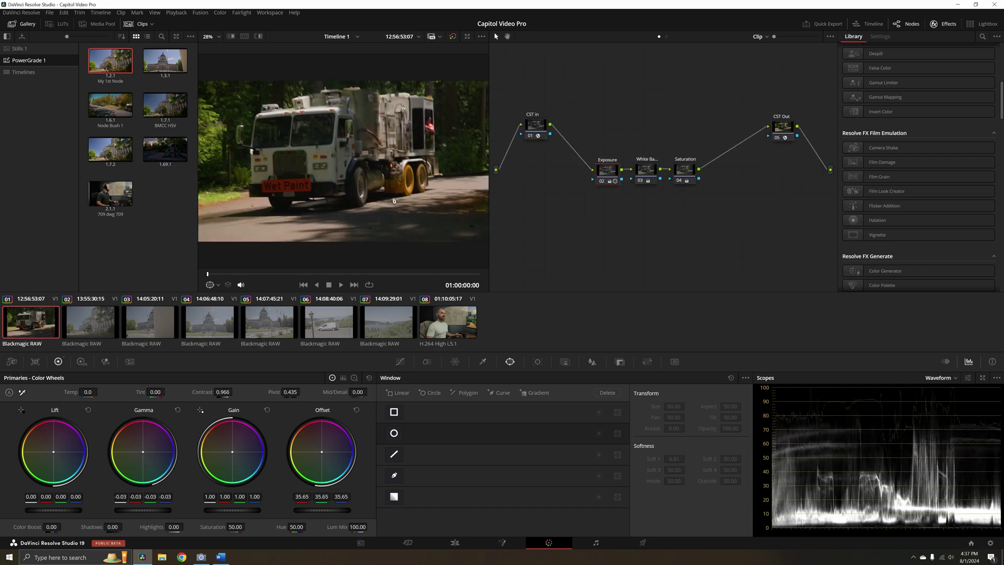
Reset the grades of the Exposure, White Balance and Saturation nodes on the truck clip.
left_click_drag(589, 149, 714, 209)
right_click(611, 171)
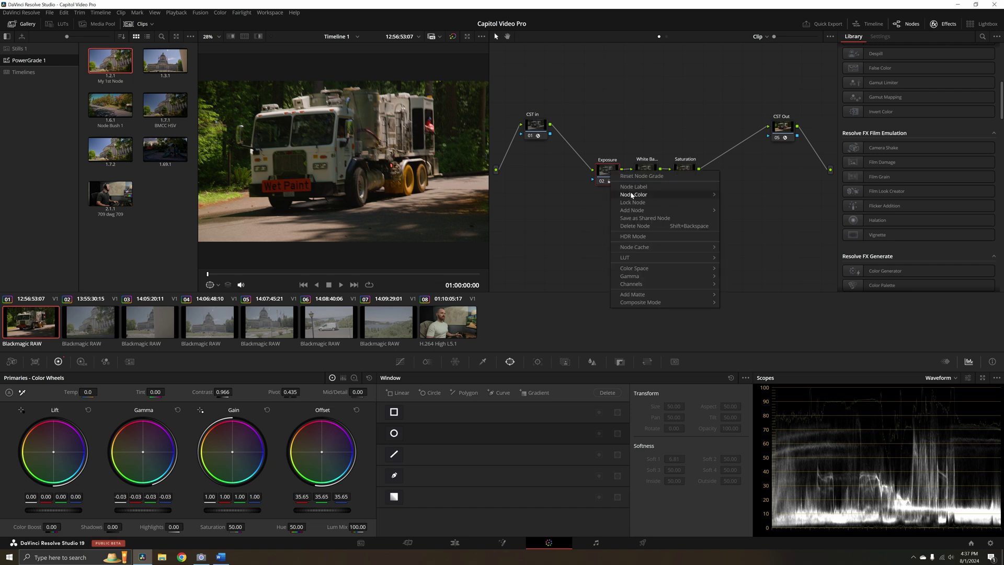
left_click(642, 176)
right_click(645, 178)
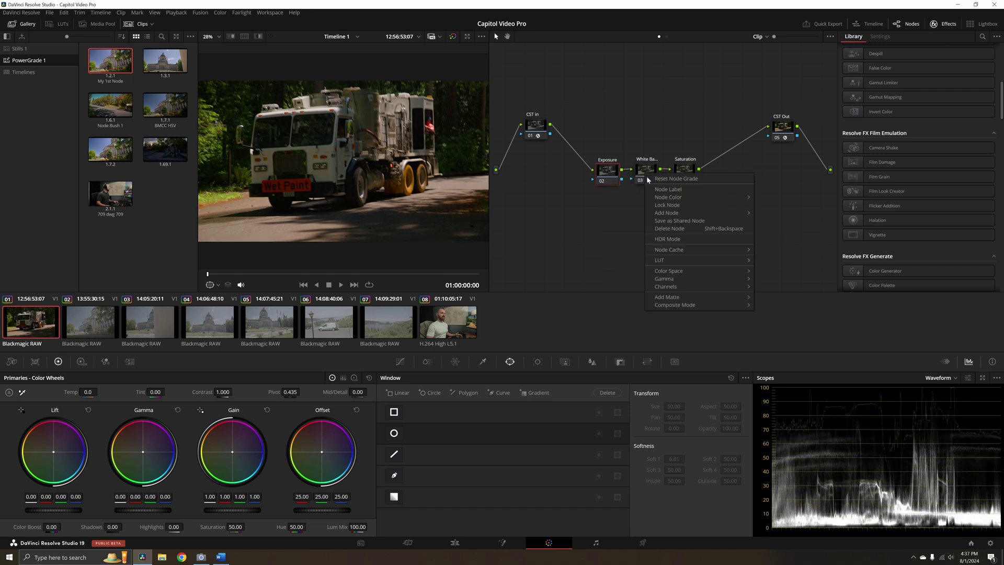
left_click(662, 178)
right_click(686, 173)
left_click(715, 176)
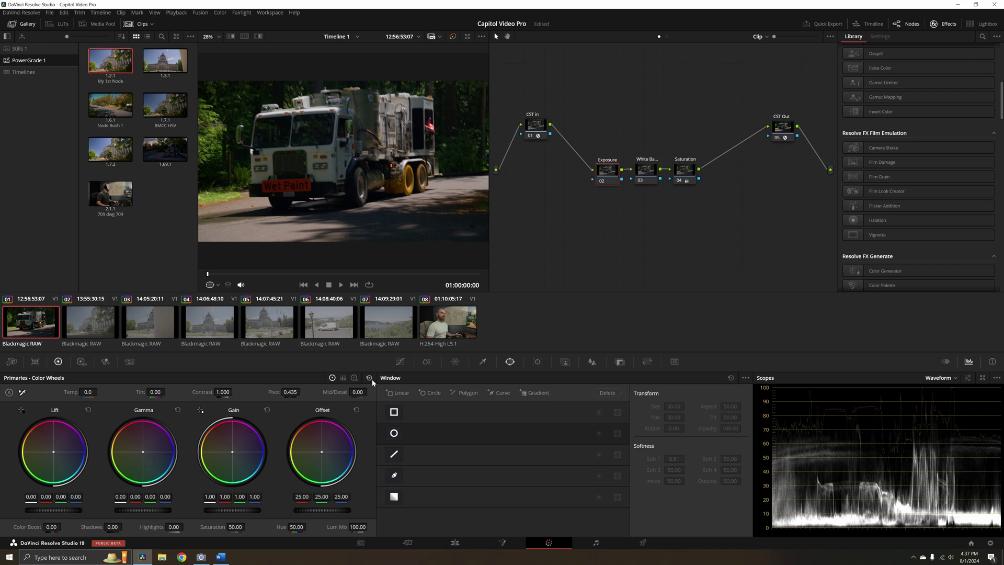
Examine the Saturation node's color space and channel settings.
left_click(354, 378)
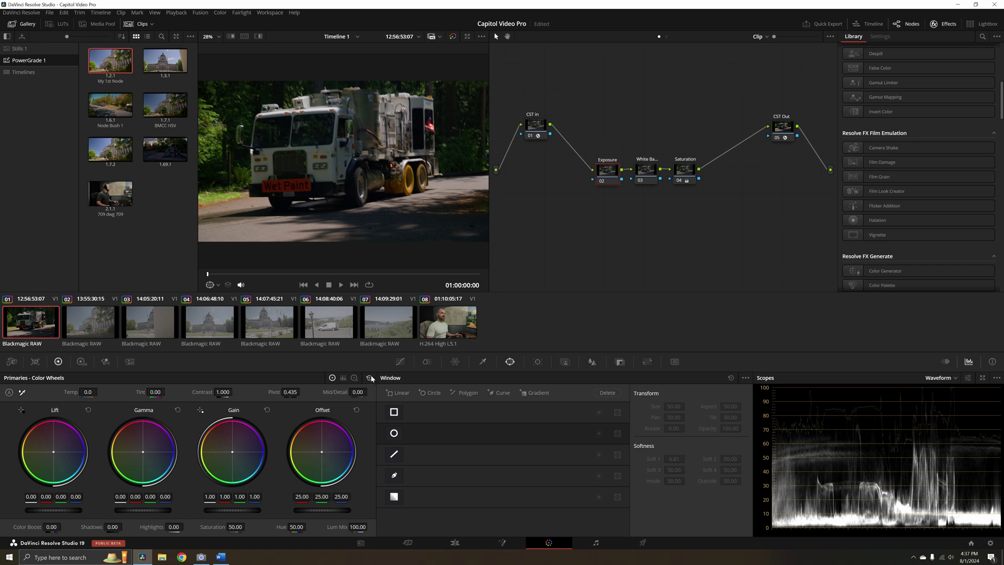
right_click(684, 177)
mouse_move(706, 275)
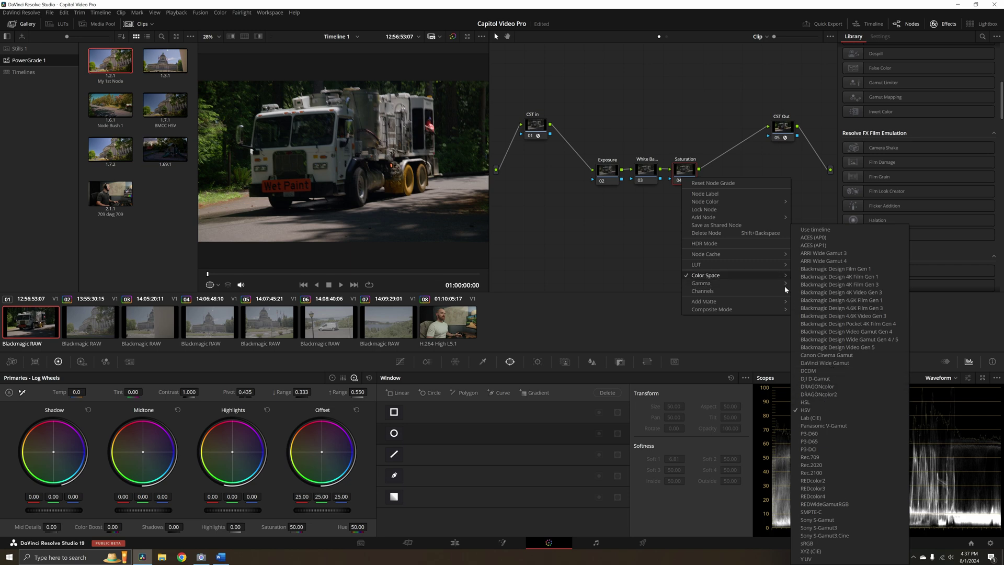
mouse_move(737, 289)
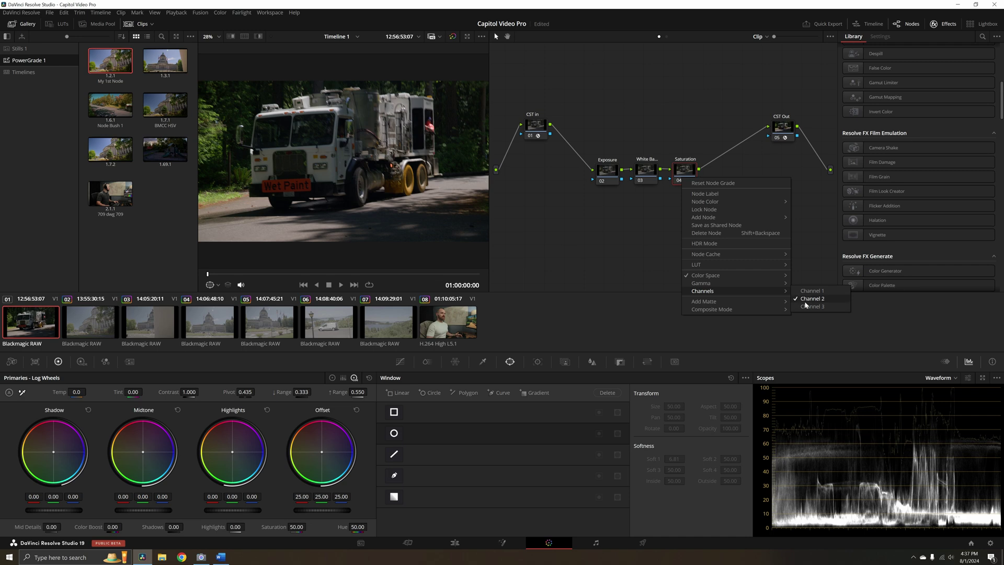
left_click(651, 216)
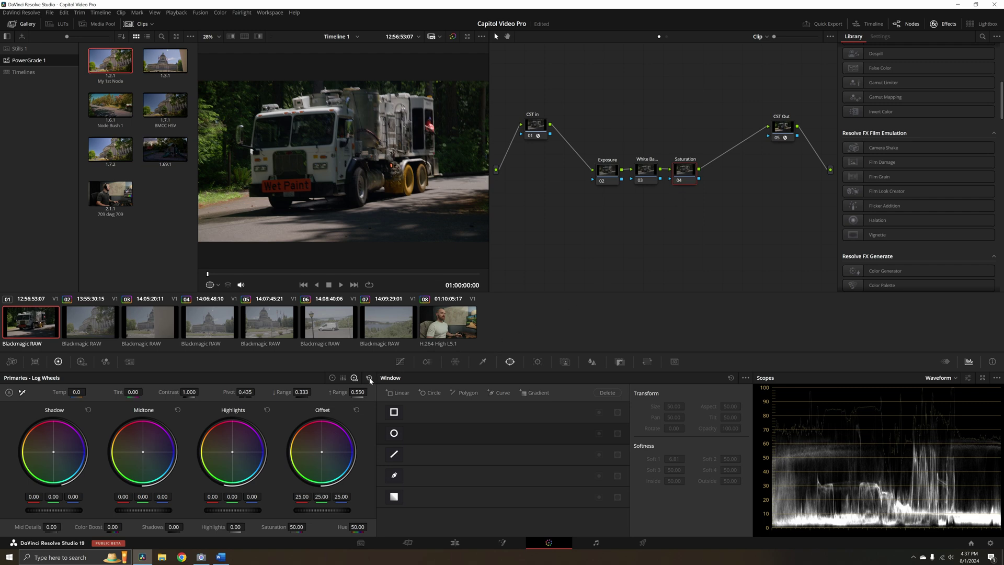
Try lowering the Saturation node's gamma to -0.07, reset the adjustment, and check the node's color space again.
left_click(332, 378)
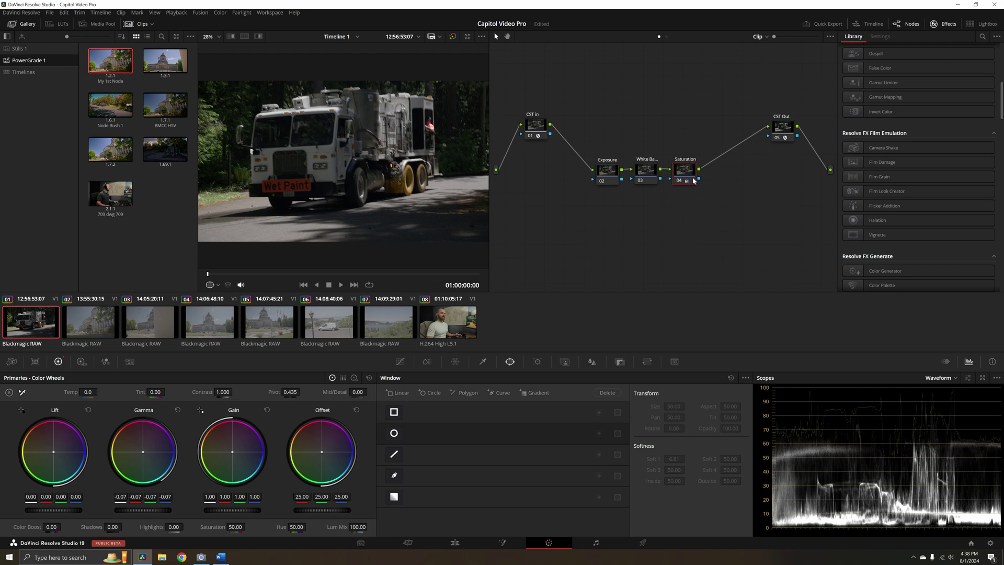
left_click(369, 378)
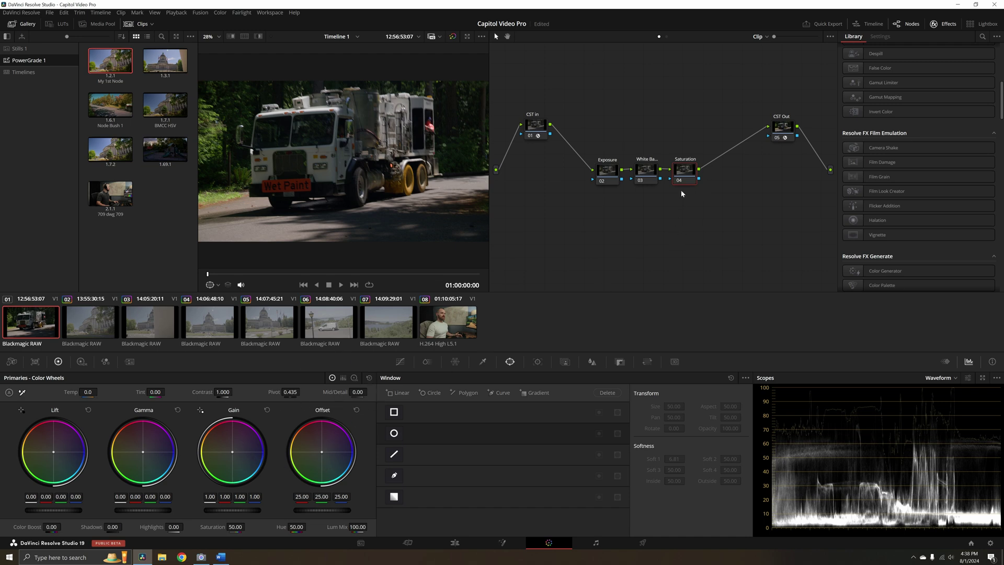
right_click(684, 172)
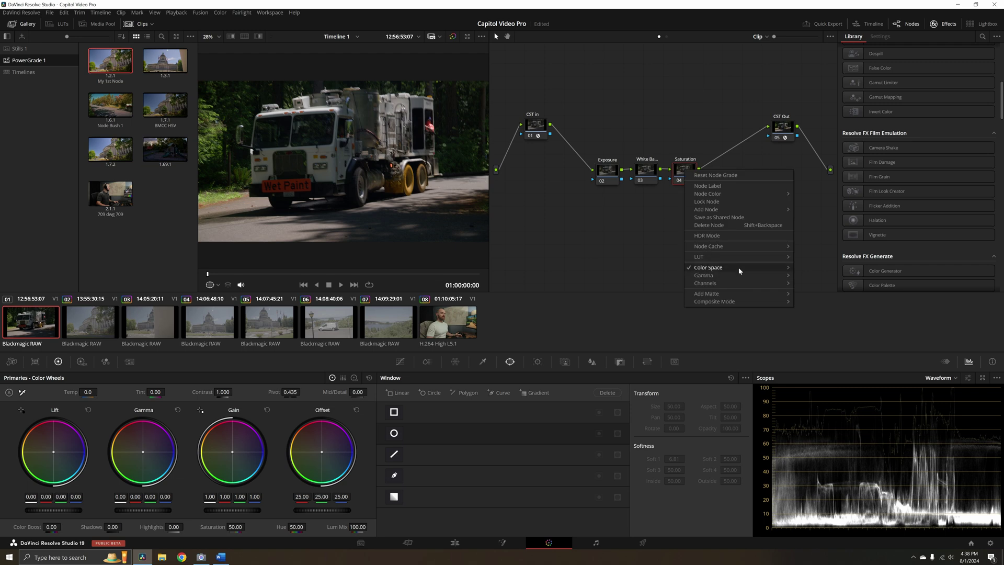
mouse_move(740, 267)
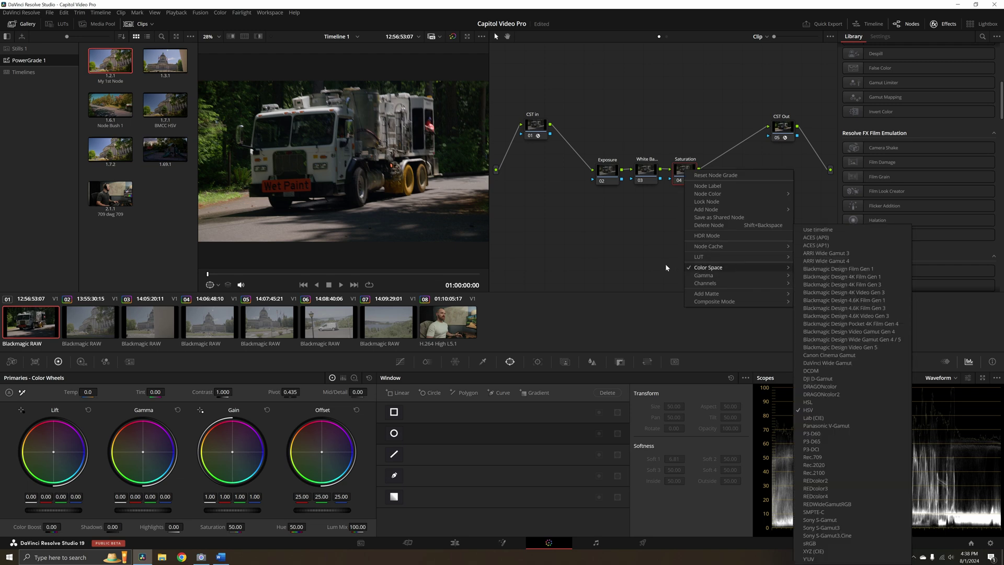
left_click(640, 260)
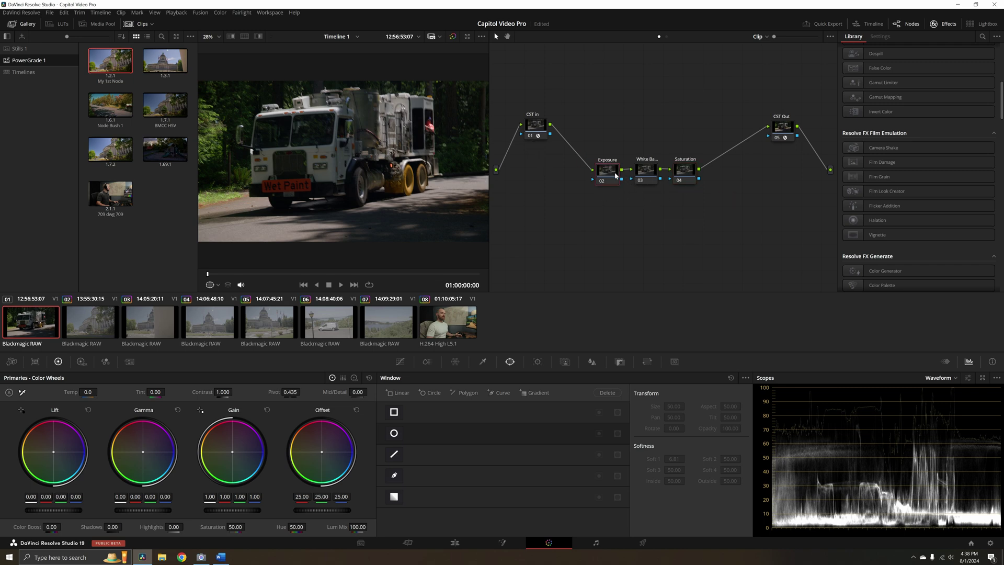
Save the cleaned node tree as a new still in PowerGrade 1 and delete the old My 1st Node still.
right_click(369, 183)
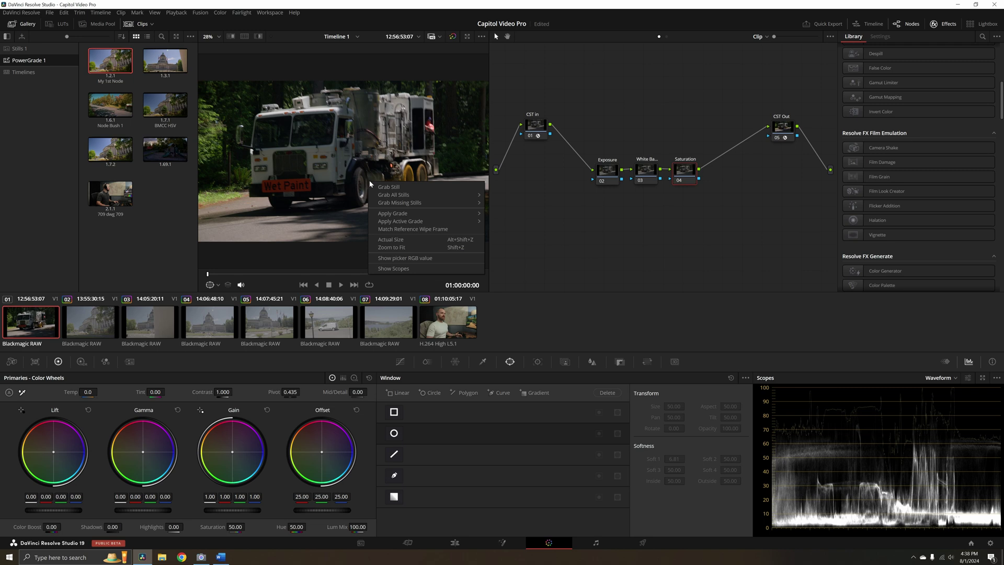
left_click(410, 186)
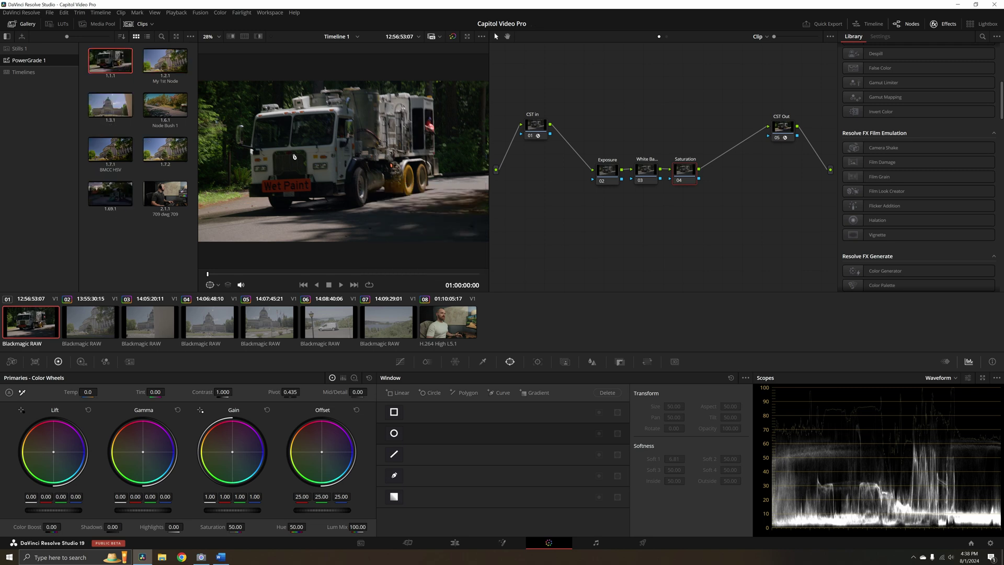
left_click(164, 66)
key("Delete")
left_click(570, 310)
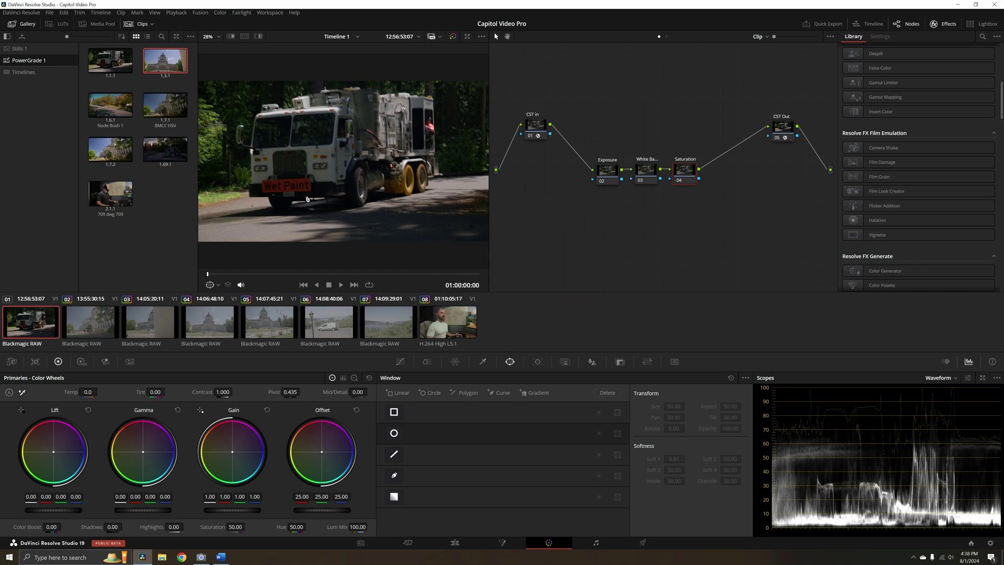
Copy the truck clip's grade to clips 02 through 07, replacing their existing grades.
left_click(84, 333)
key("Down")
key("Down")
key("Down")
key("Down")
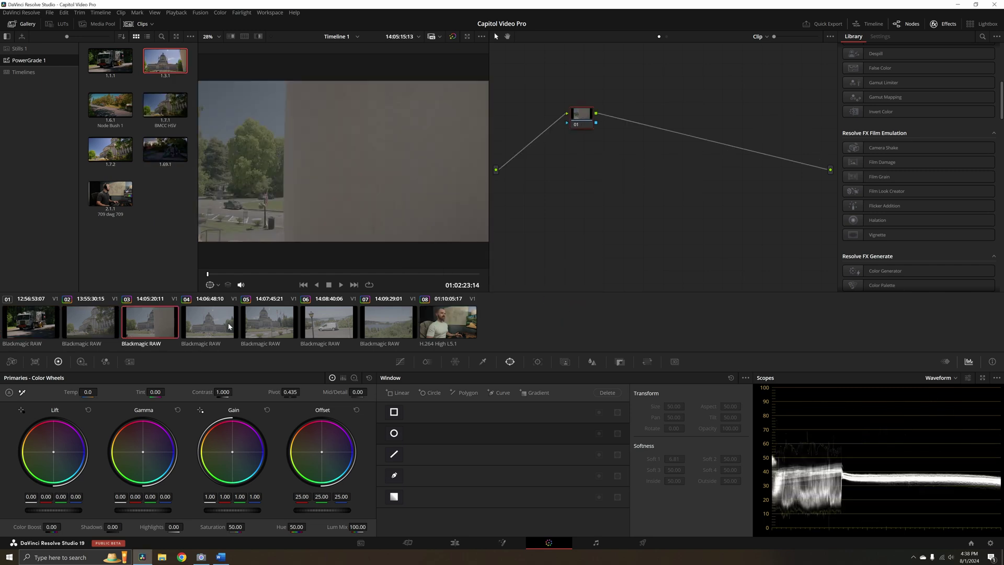
left_click(123, 328)
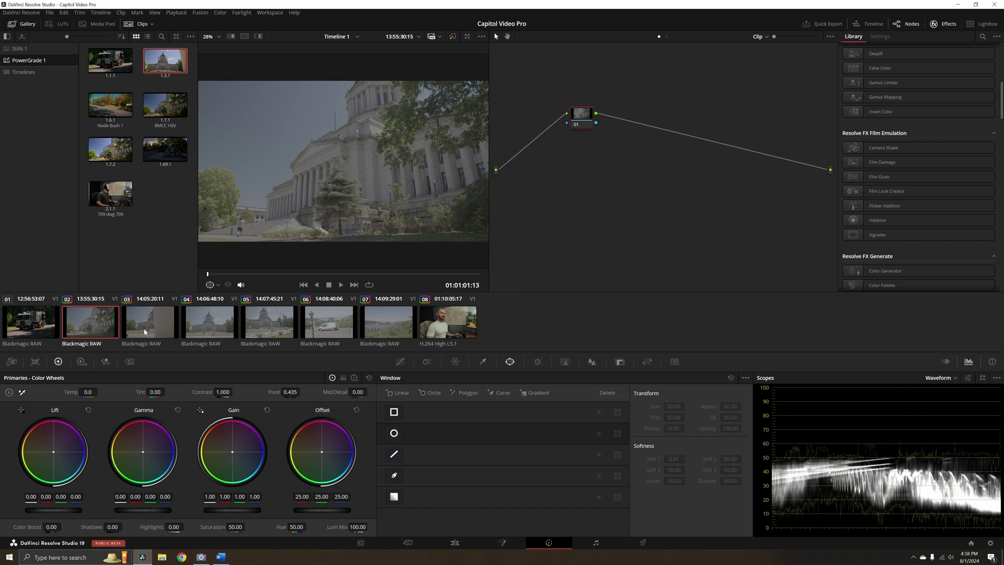
left_click(394, 320, "shift")
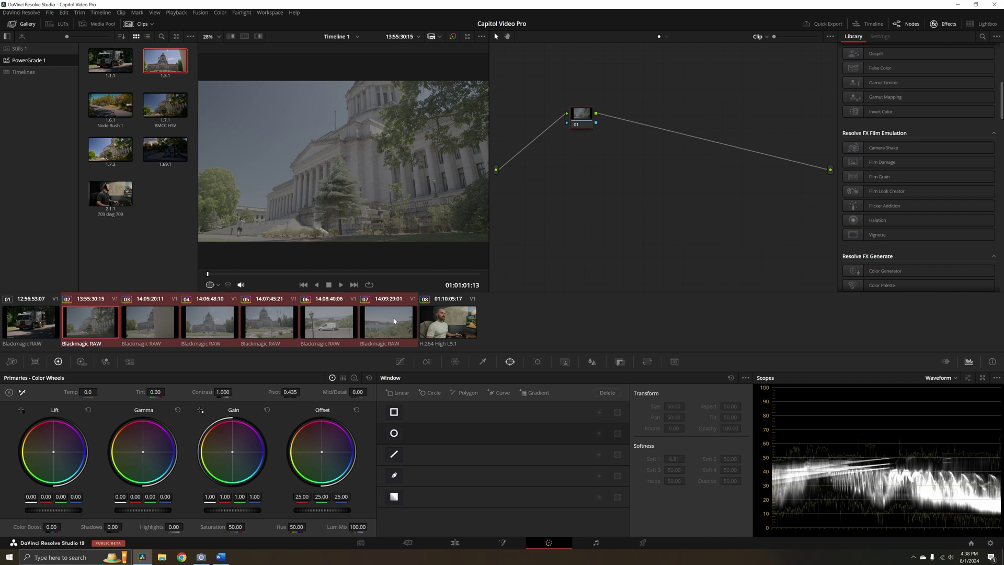
middle_click(17, 332)
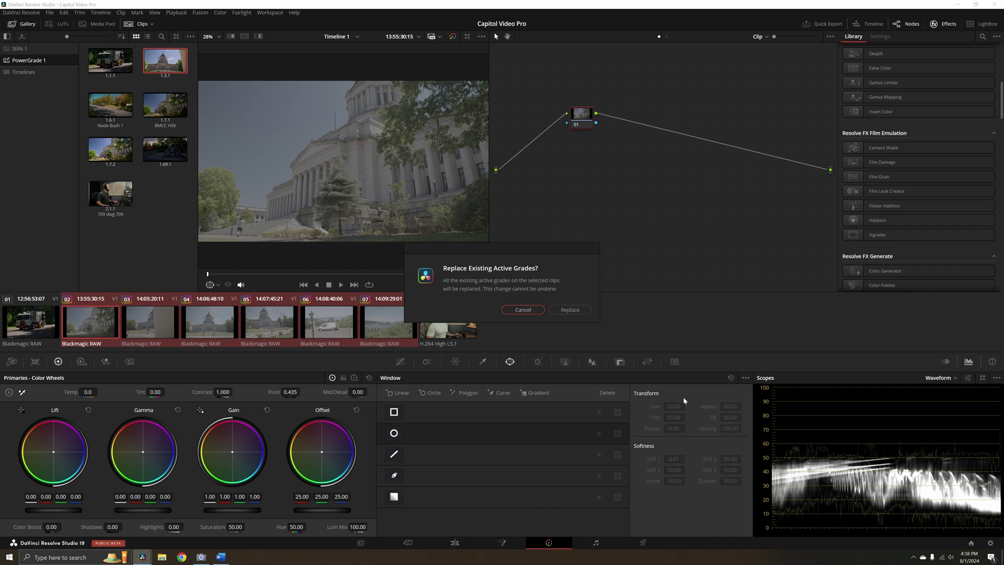
left_click(573, 309)
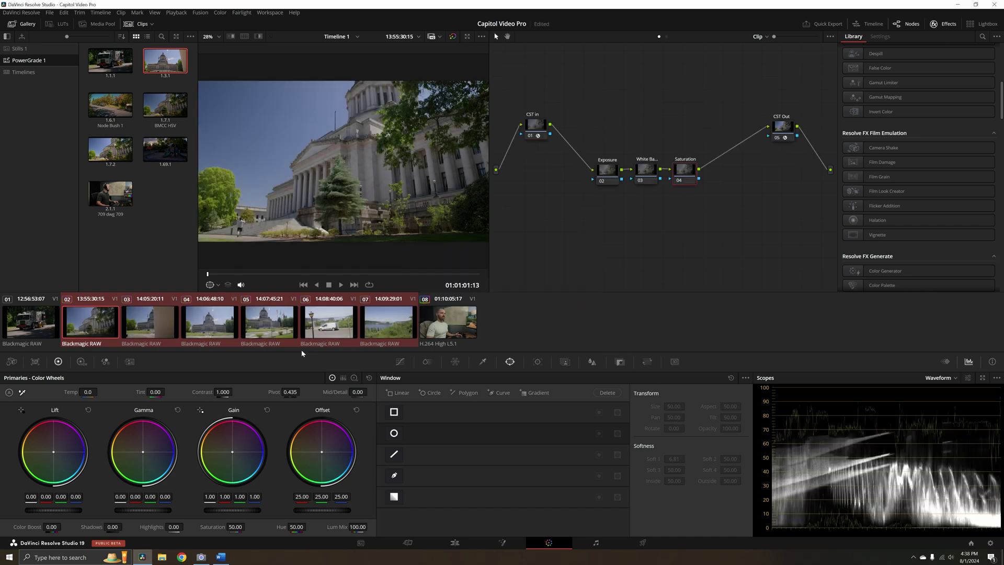
Review clips 02 through 08 one after another, checking the image and node graph of each.
left_click(102, 336)
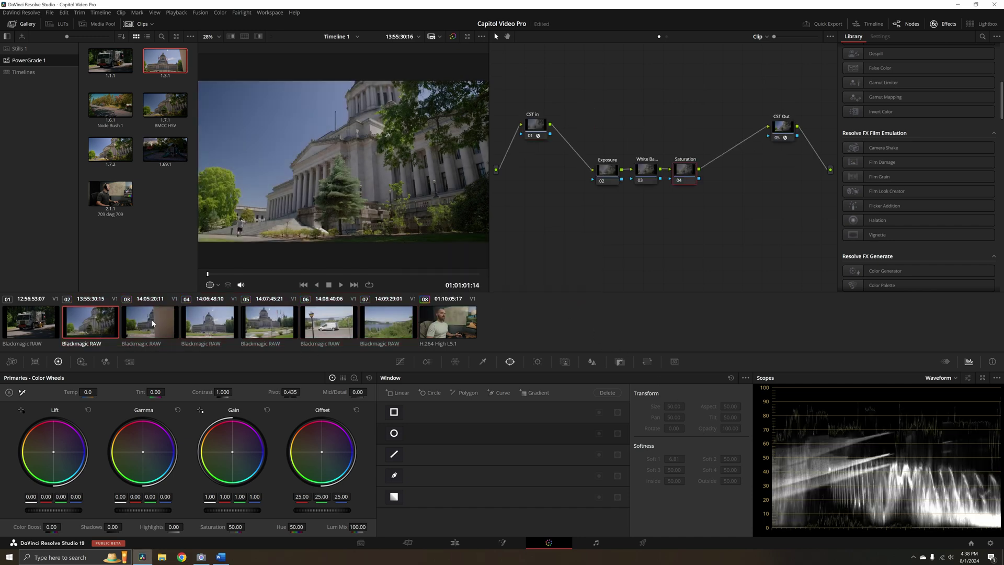
key("Down")
key("Down")
key("Down")
key("Down")
key("Down")
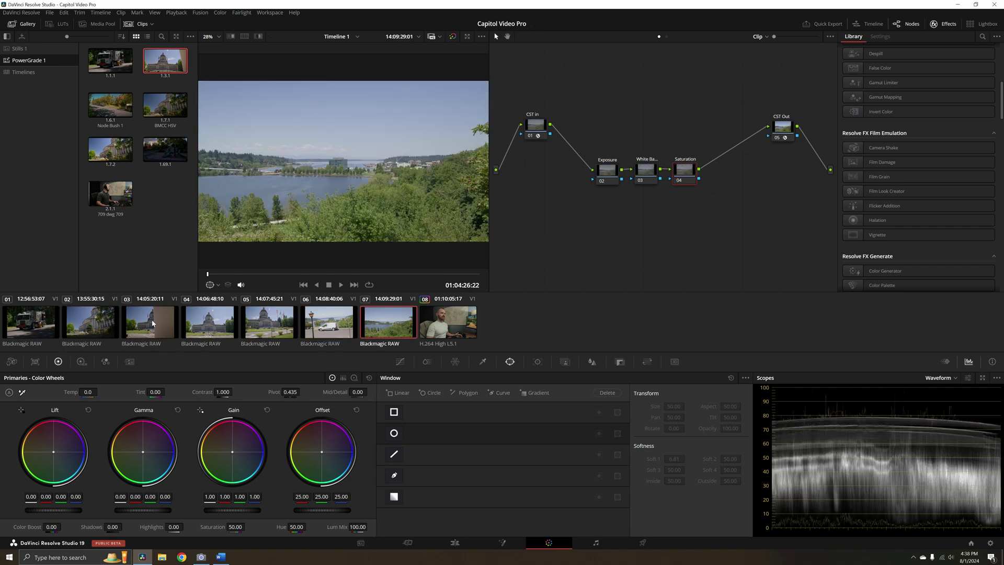
key("Down")
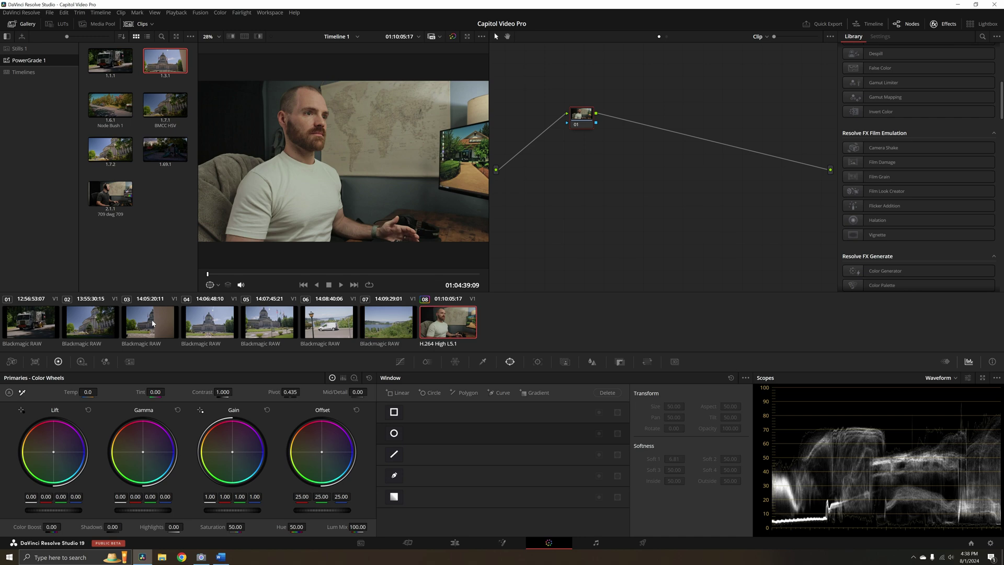
left_click(385, 328)
left_click(436, 324)
Try lowering Offset to 14.80 on the timeline-level node, check the effect on several clips, and reset it.
left_click(667, 36)
left_click_drag(337, 510, 299, 510)
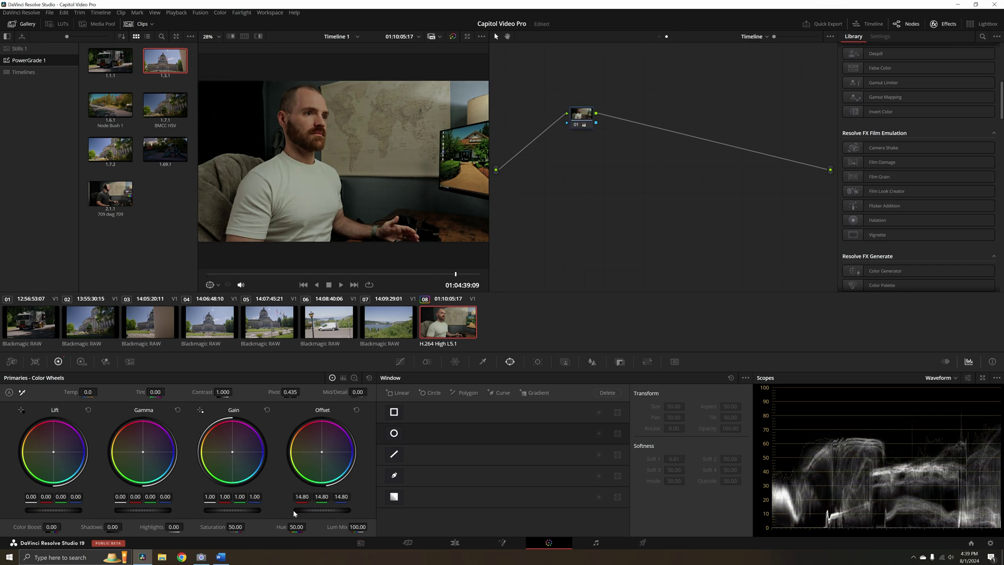
left_click(380, 333)
left_click(326, 330)
left_click(209, 330)
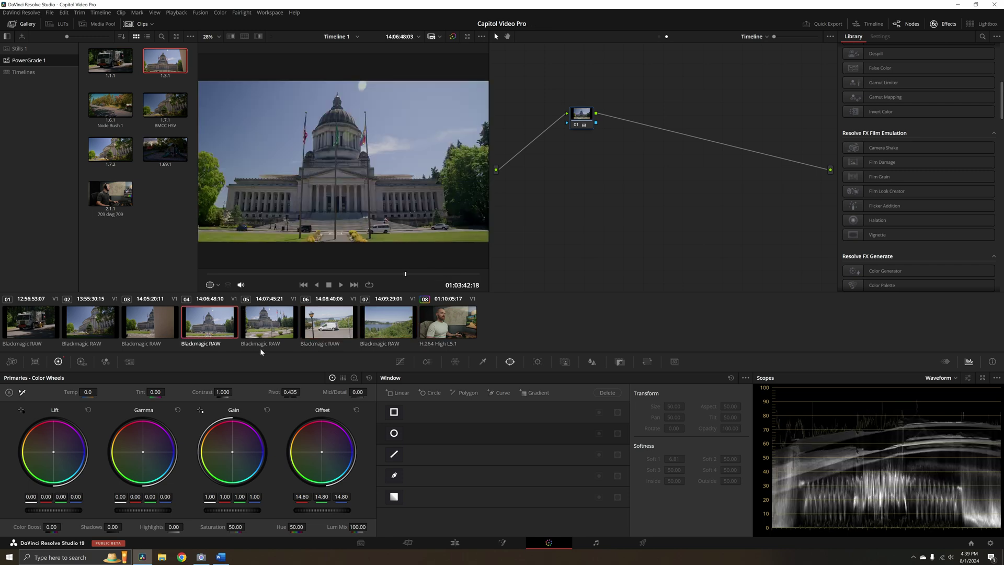
left_click(370, 378)
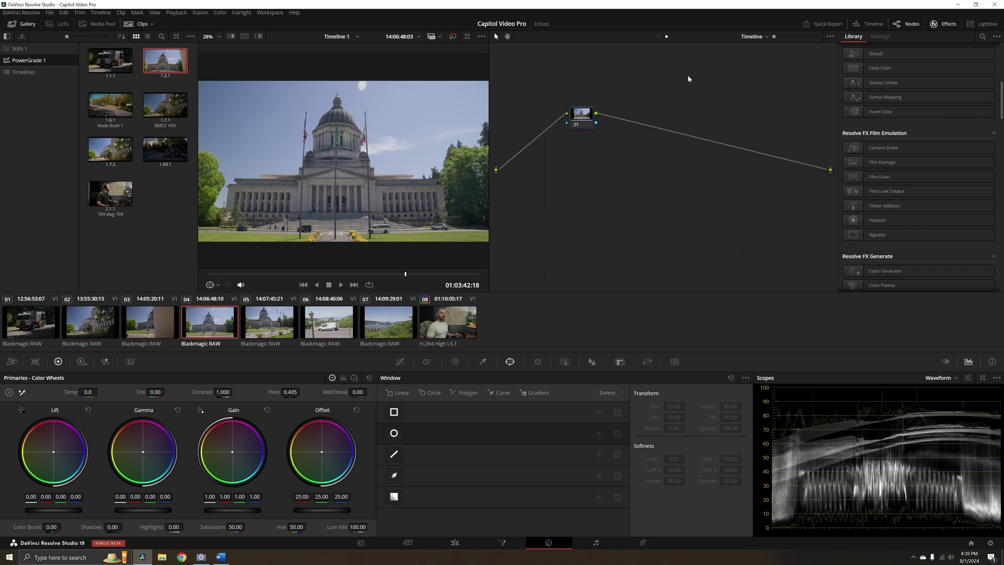
Compare the clip-level and timeline-level node graphs while viewing clips 04, 08, 02 and 01.
left_click(660, 38)
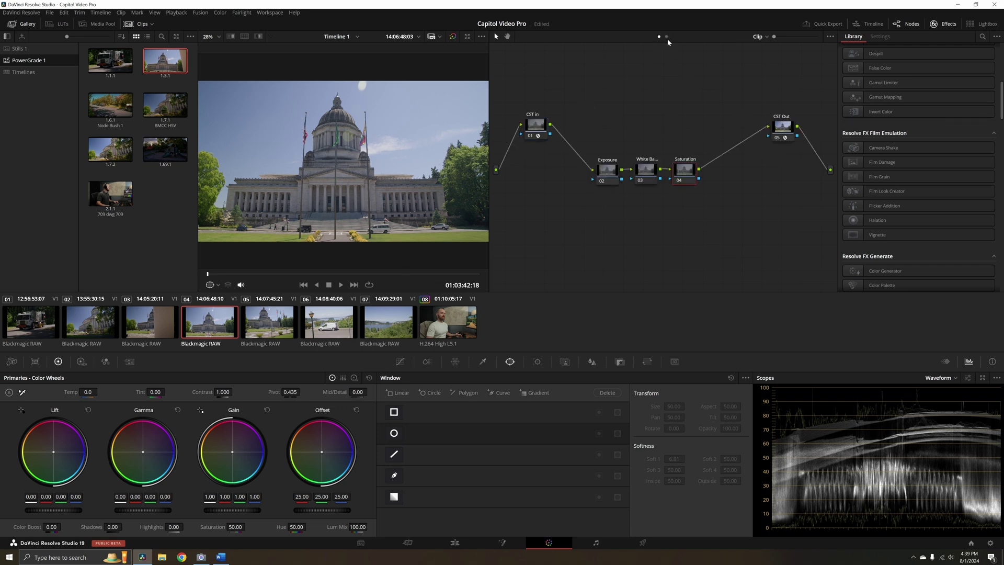
left_click(666, 38)
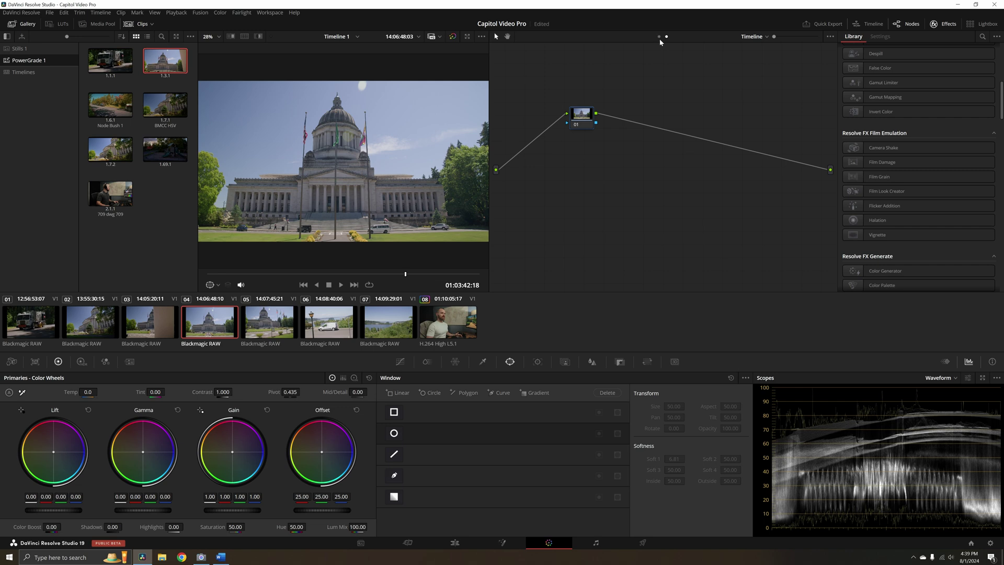
left_click(447, 322)
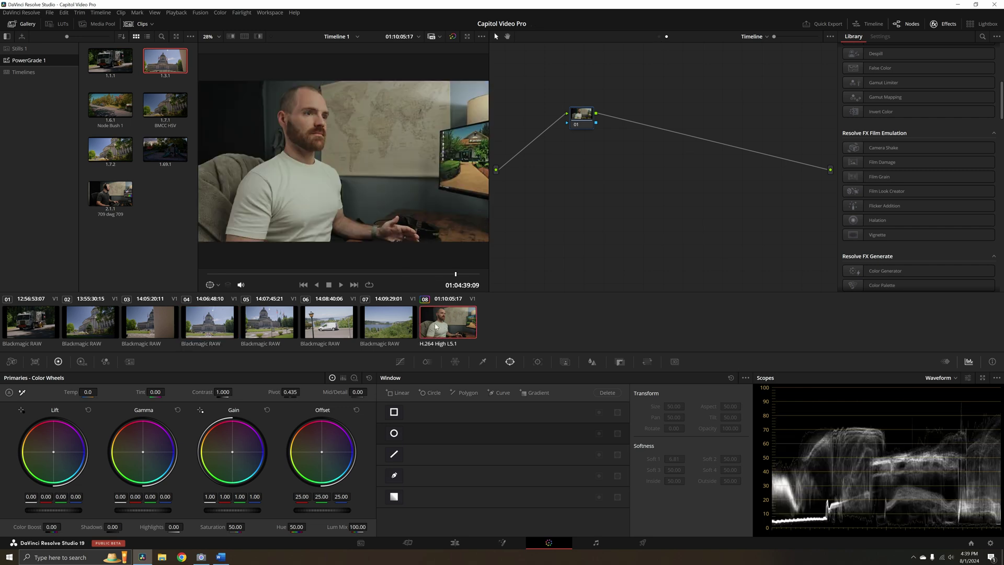
left_click(75, 327)
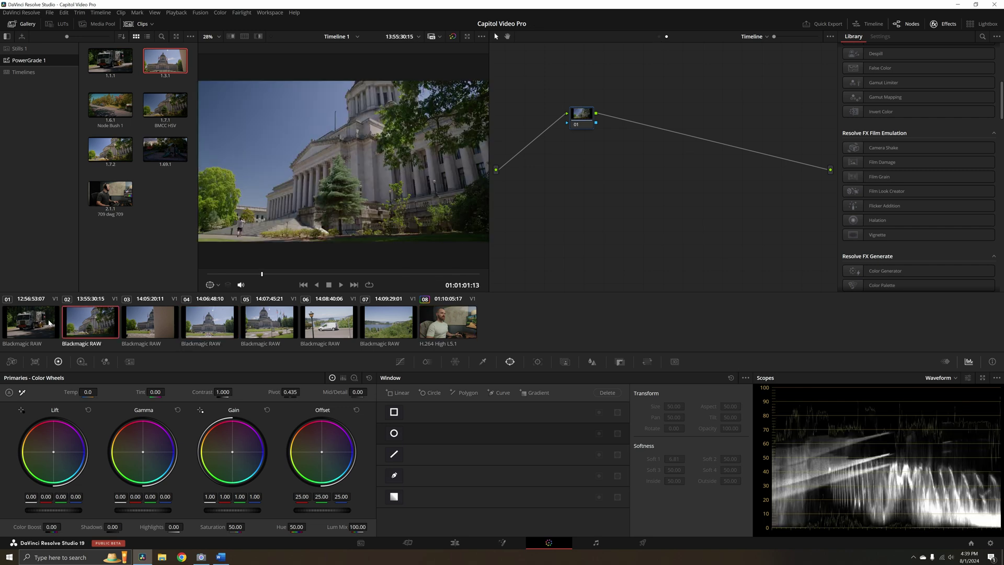
left_click(49, 323)
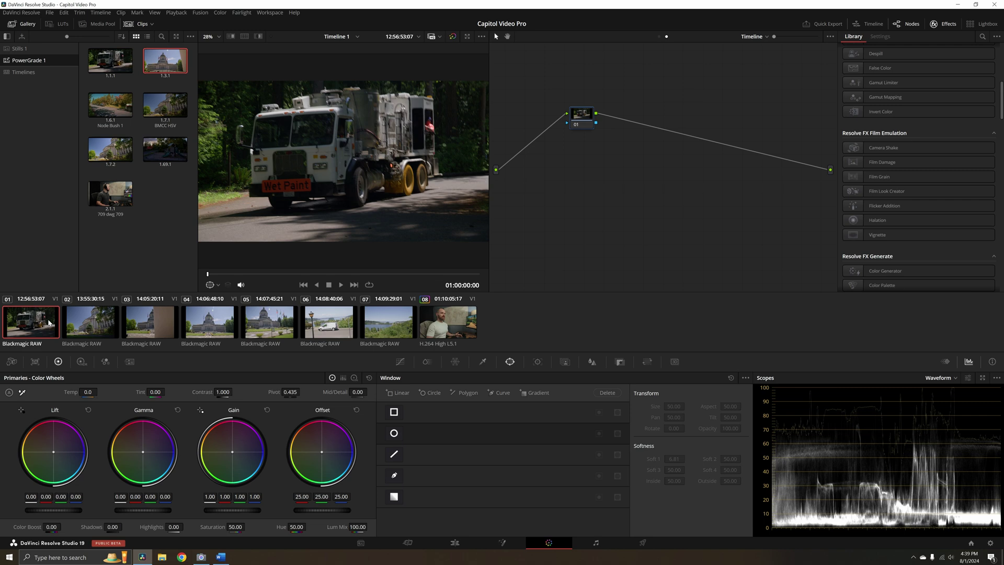
left_click(89, 327)
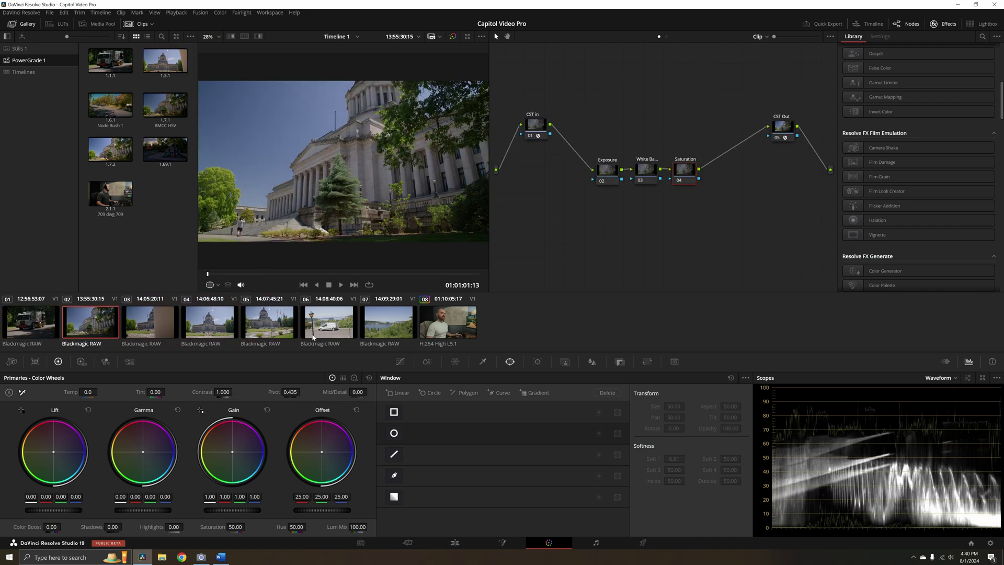
Review clips 05 through 08 one after another to see which shots belong together.
left_click(249, 316)
left_click(328, 320)
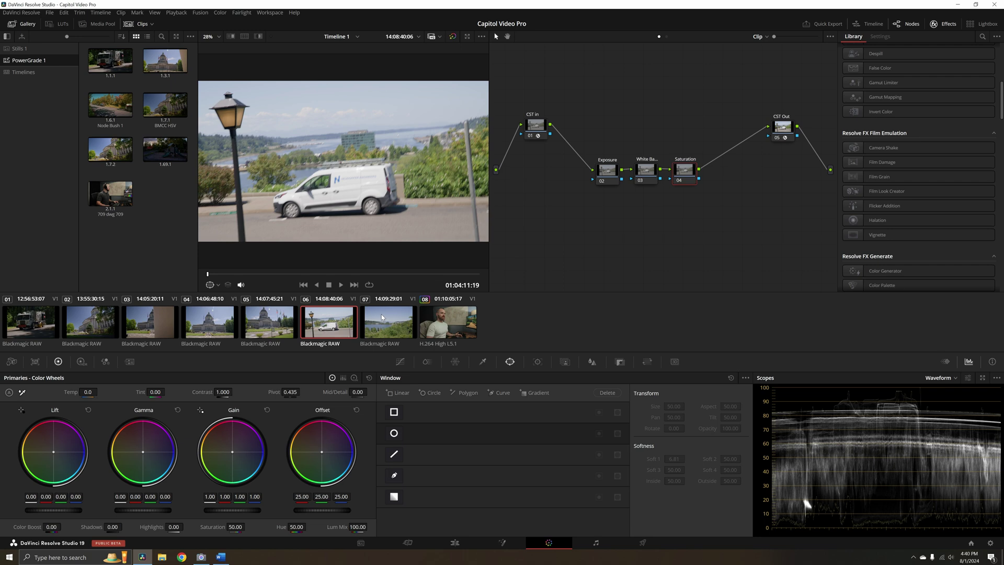
left_click(392, 330)
left_click(443, 329)
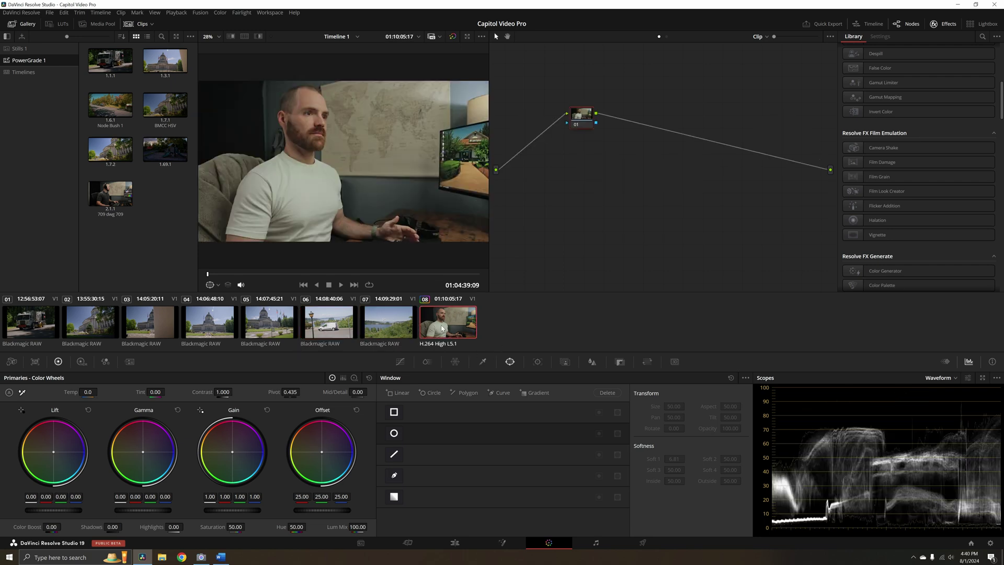
Add the capitol building clips 02 through 05 into a new group and give the group a name.
left_click(86, 327)
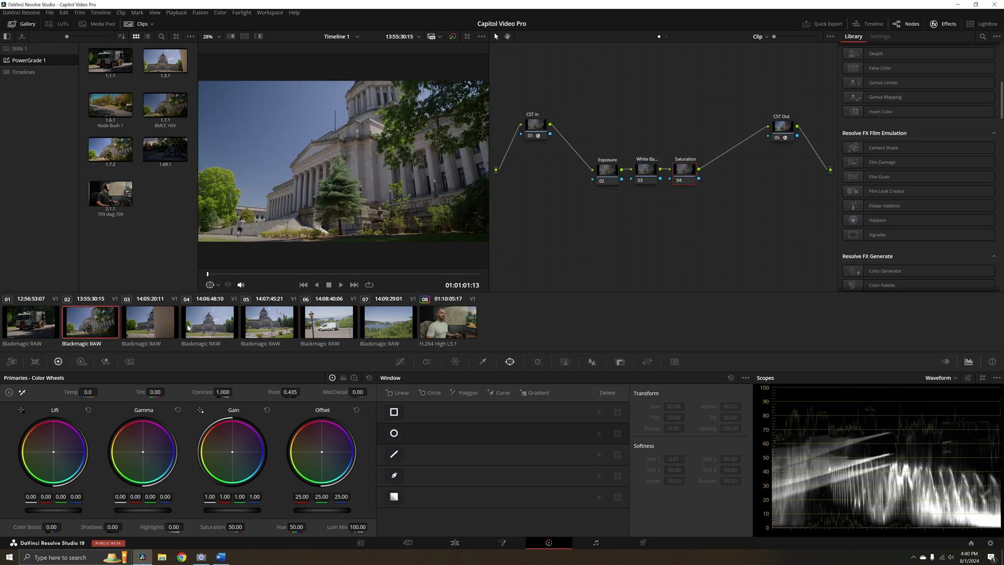
left_click(277, 322, "shift")
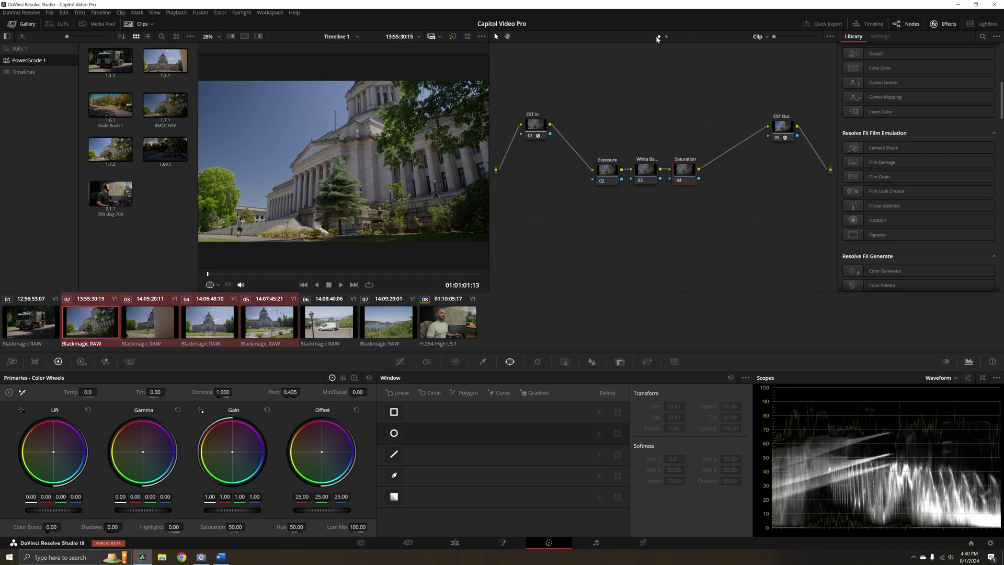
right_click(199, 325)
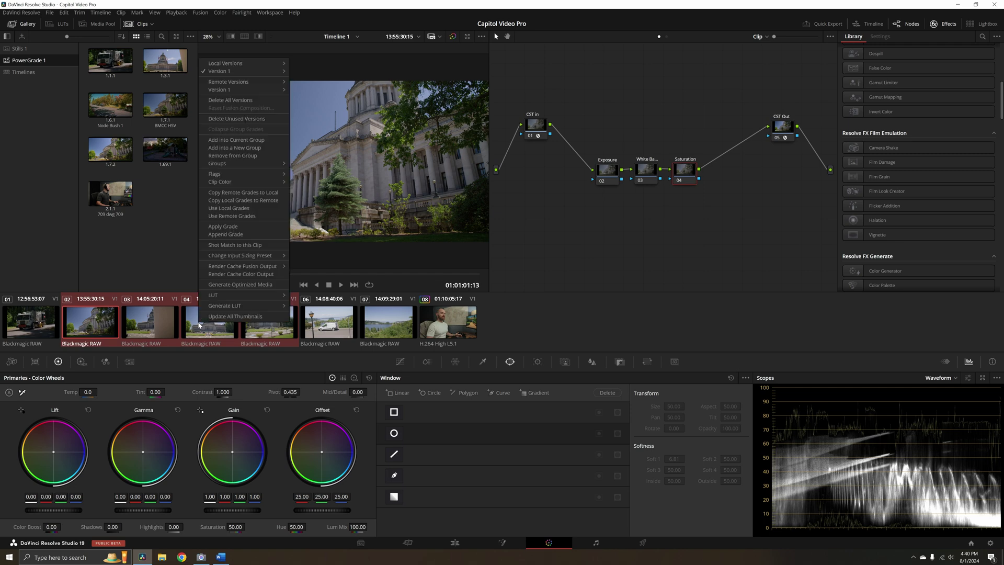
left_click(249, 149)
type("New")
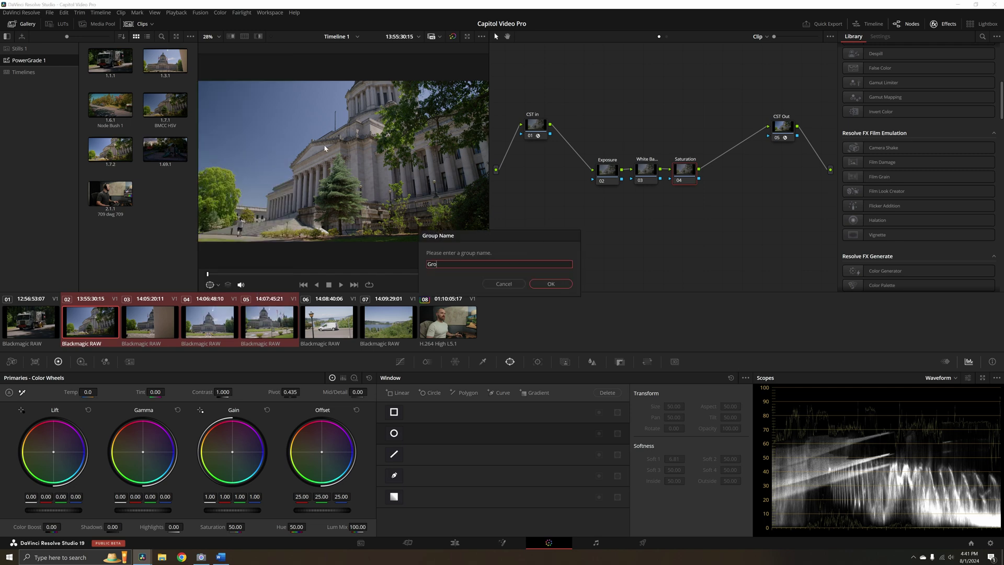
type(" Grou")
key("Return")
Select clips 06 and 07 and examine the options for adding them into a new group.
left_click(341, 332)
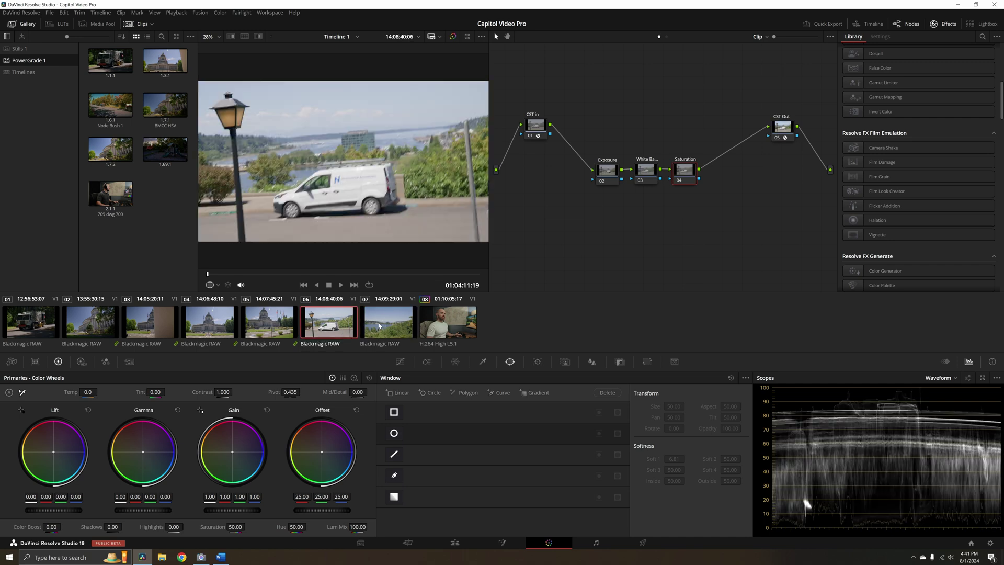
left_click(380, 325, "ctrl")
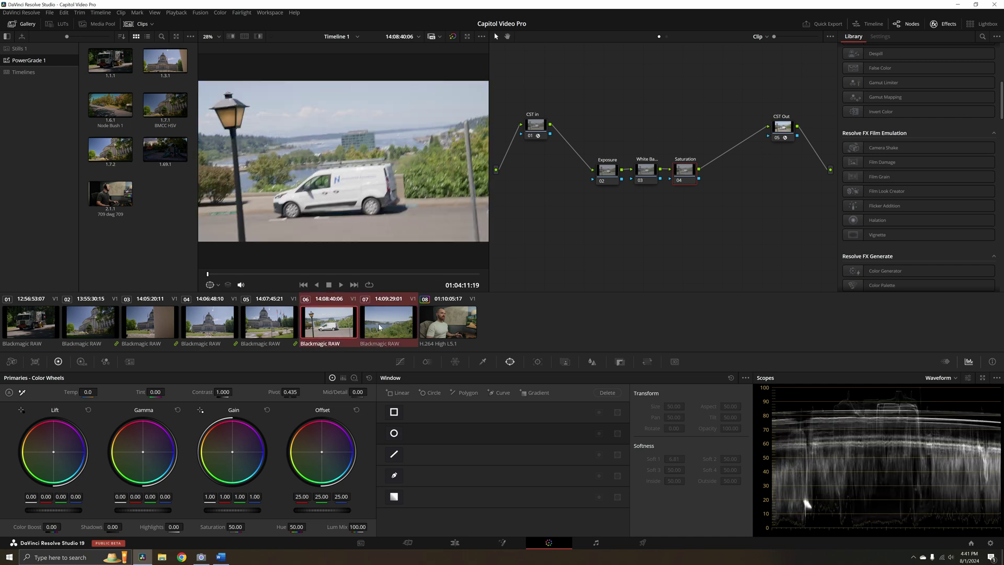
right_click(380, 327)
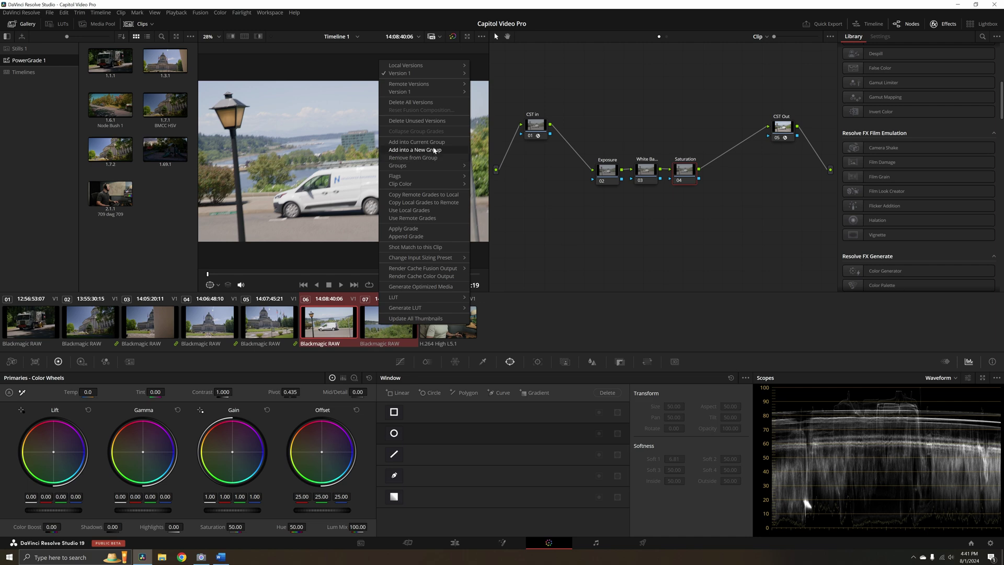
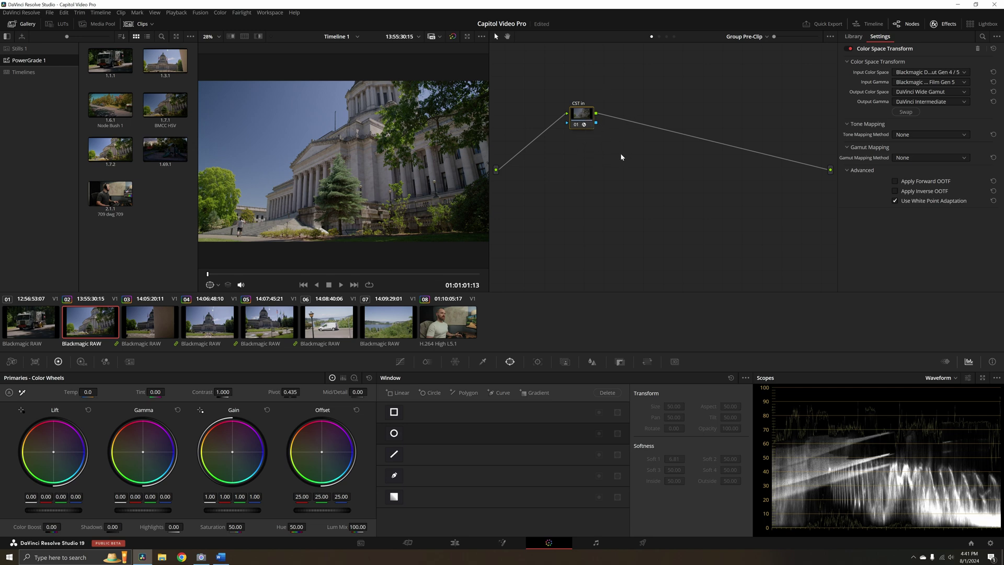
Delete the CST In node from clip 02's clip-level graph and copy its CST Out node to the Group Post-Clip level.
left_click(659, 37)
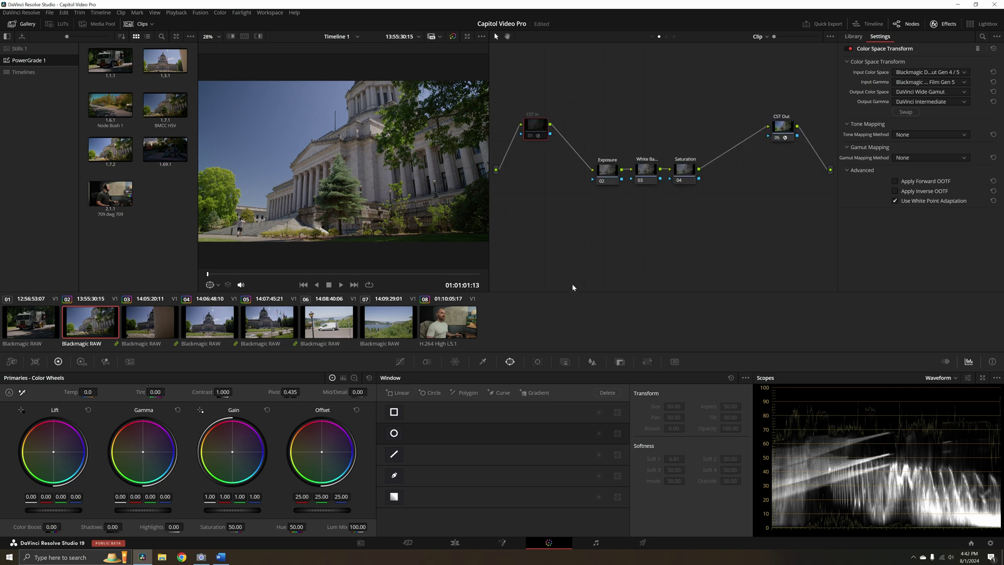
key("Delete")
left_click(791, 138)
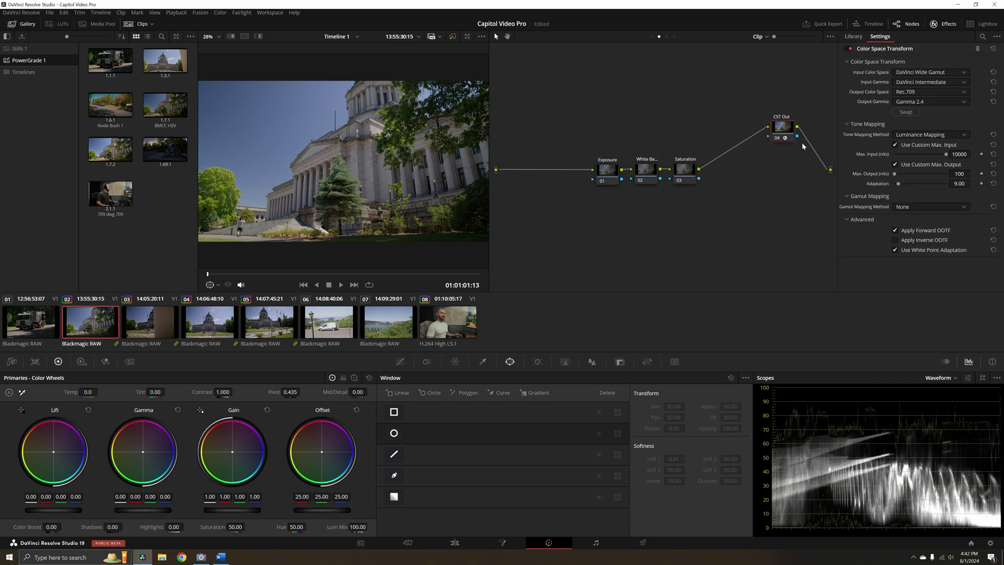
left_click(666, 37)
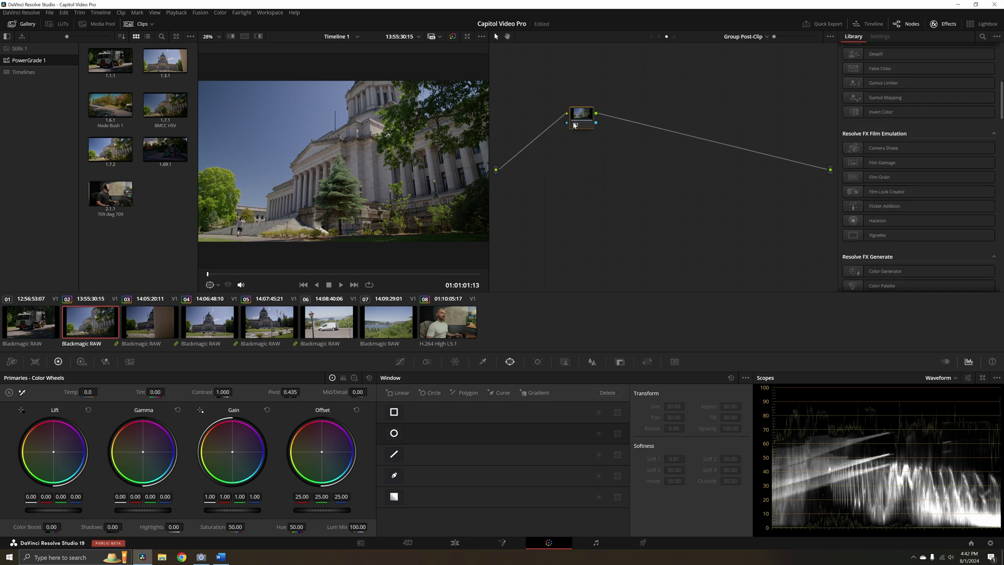
key("ctrl+v")
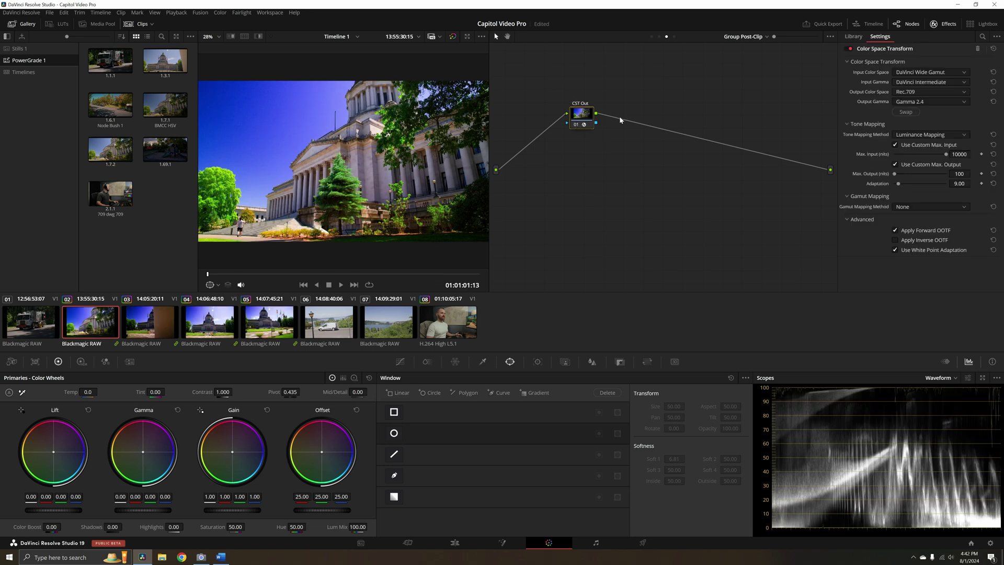
Delete the CST Out node from clip 02's clip-level graph and select the Exposure, white balance and Saturation nodes.
left_click(659, 37)
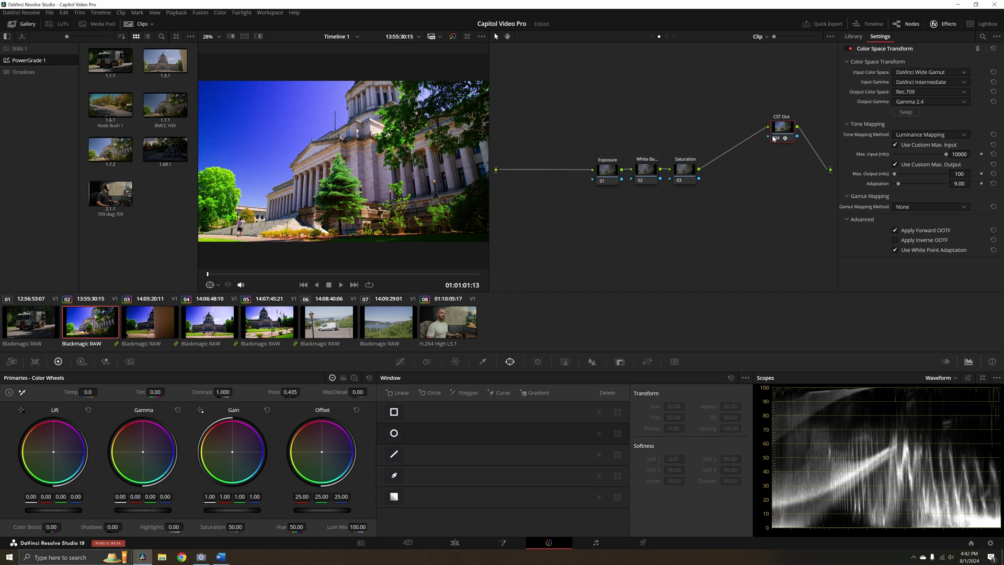
key("Delete")
left_click_drag(730, 234, 586, 147)
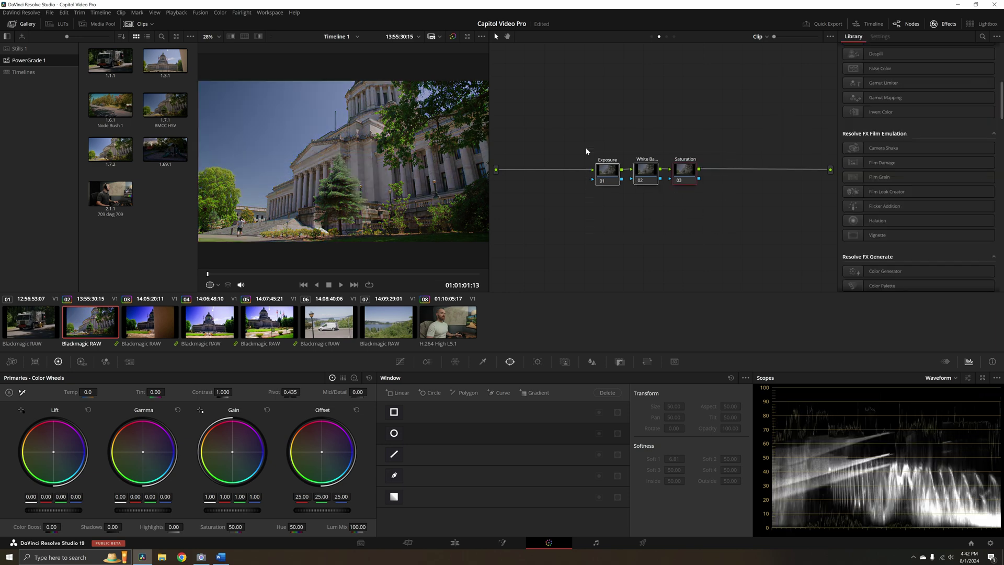
Copy clip 02's clip-level grade to clips 03 through 05, replacing their existing node trees.
left_click(151, 330)
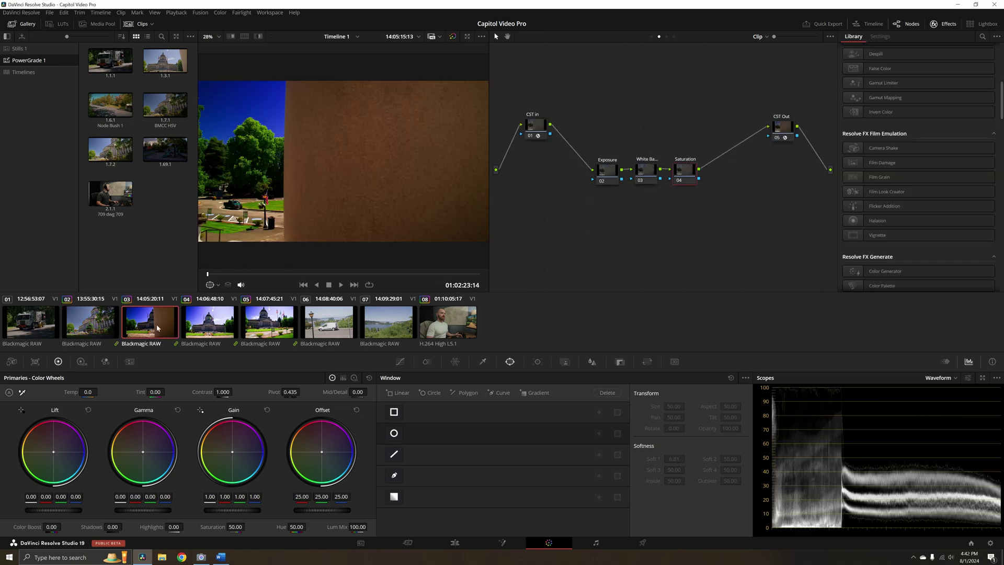
left_click(260, 324, "shift")
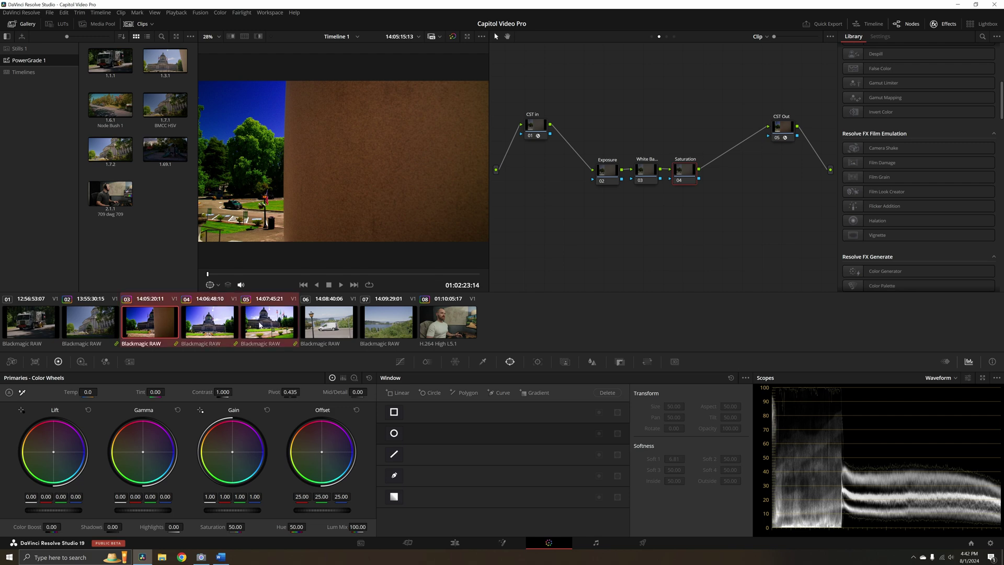
middle_click(97, 327)
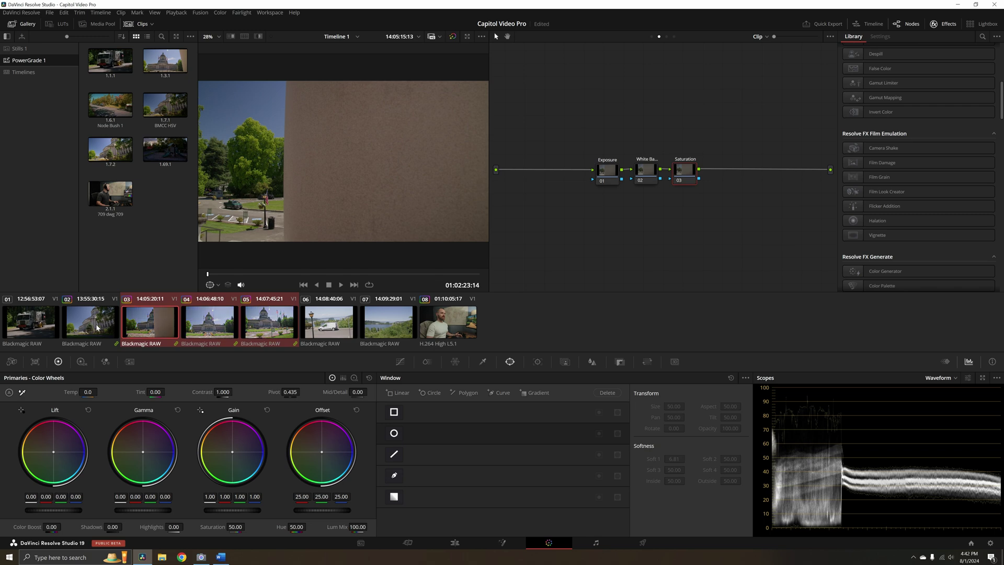
Check the clip-level nodes of clips 02 and 03 and look through the footage of clip 03.
left_click(99, 328)
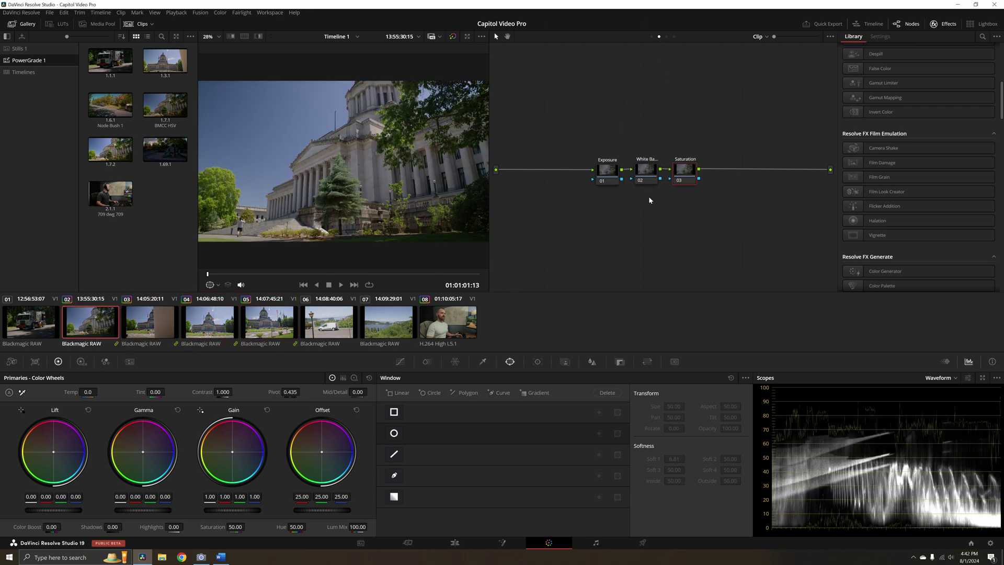
left_click_drag(545, 182, 551, 191)
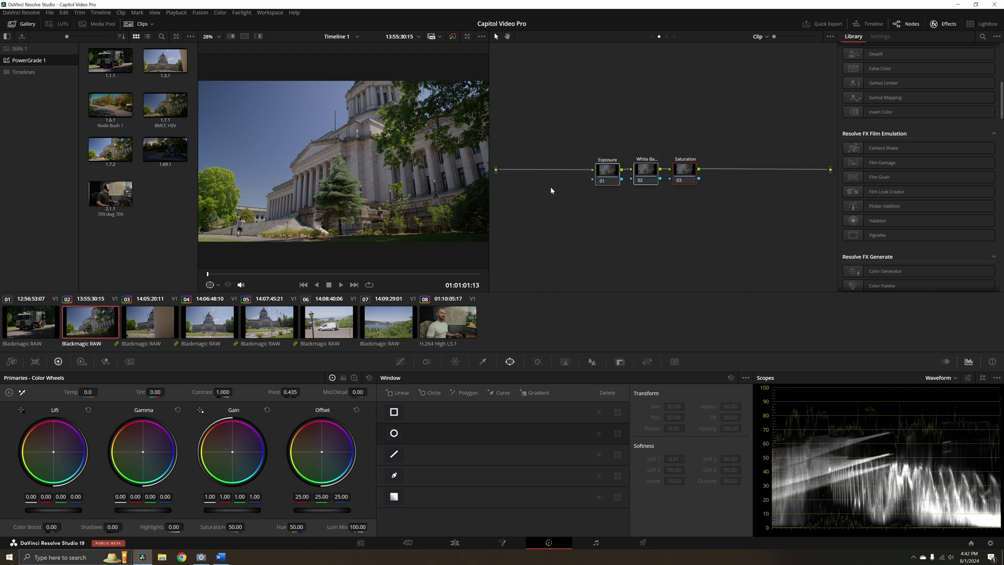
left_click(146, 328)
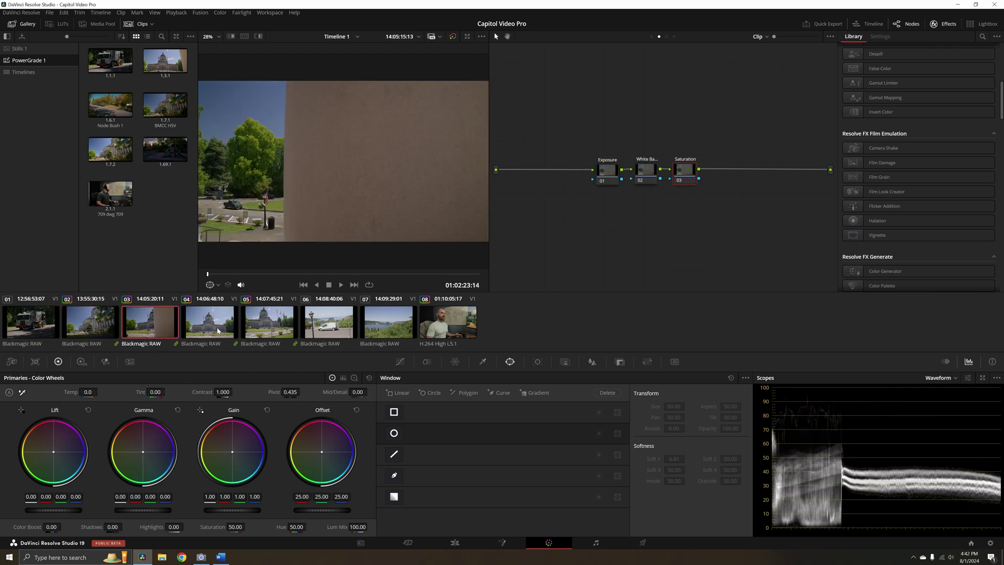
left_click(181, 328)
left_click(154, 324)
left_click_drag(268, 274, 335, 274)
Lower Offset to 19.70 on clip 04's Exposure node and compare it with a frame midway through clip 03.
left_click(221, 333)
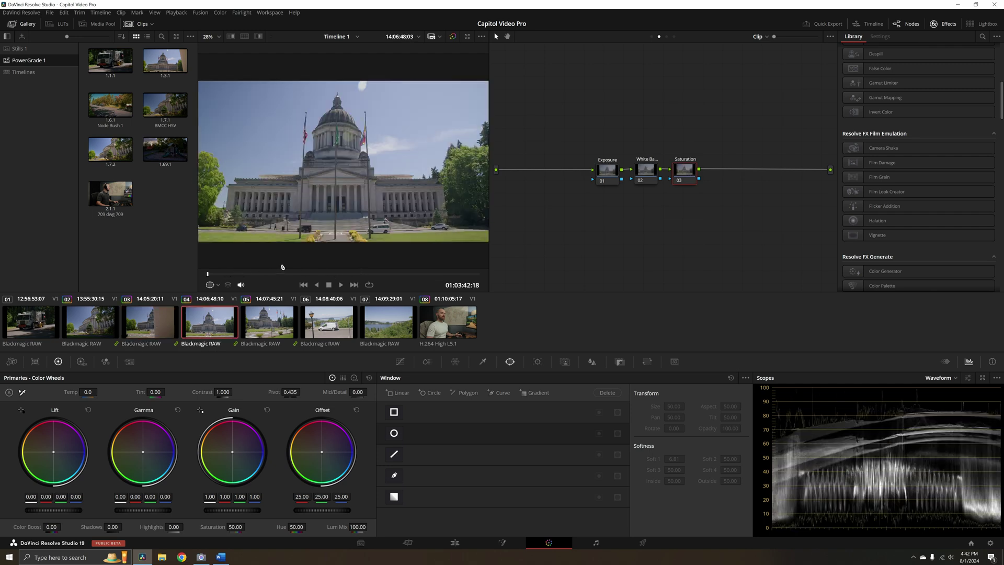
left_click(620, 181)
left_click_drag(322, 510, 312, 510)
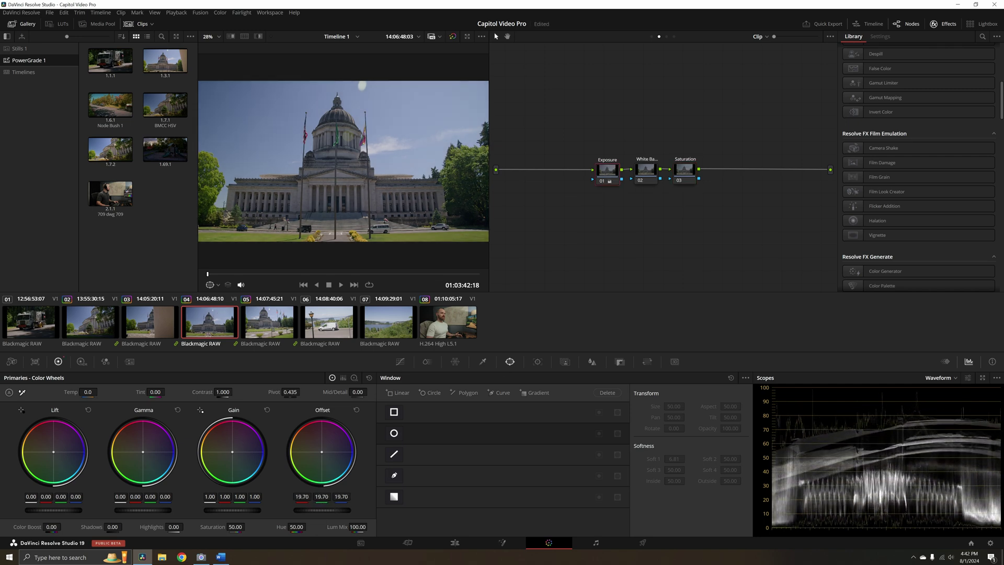
left_click(159, 333)
left_click_drag(230, 273, 330, 273)
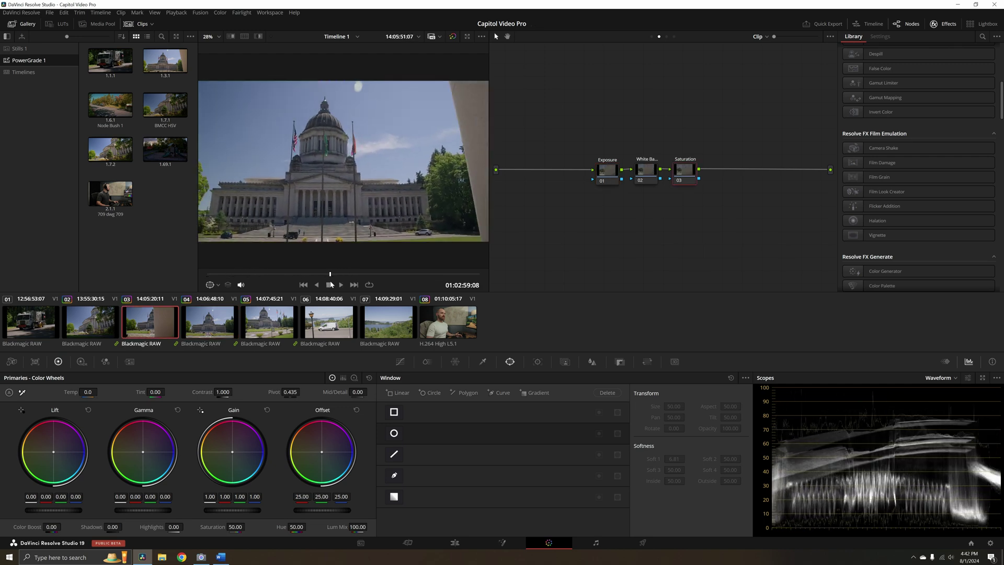
Add three serial nodes after CST Out at the Group Post-Clip level and select the first new one.
left_click(667, 36)
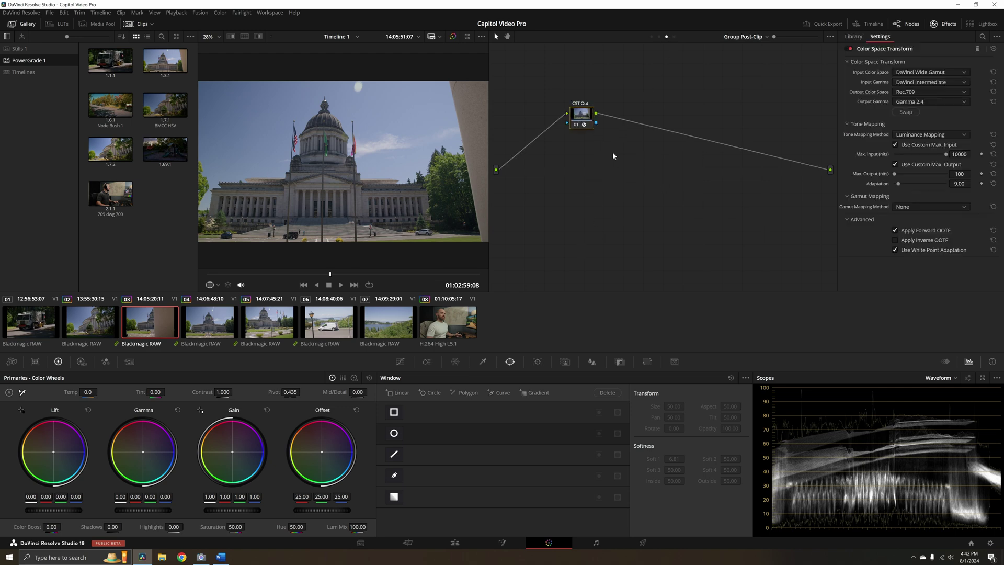
left_click(583, 112)
key("alt+s")
key("alt+s")
key("alt+s")
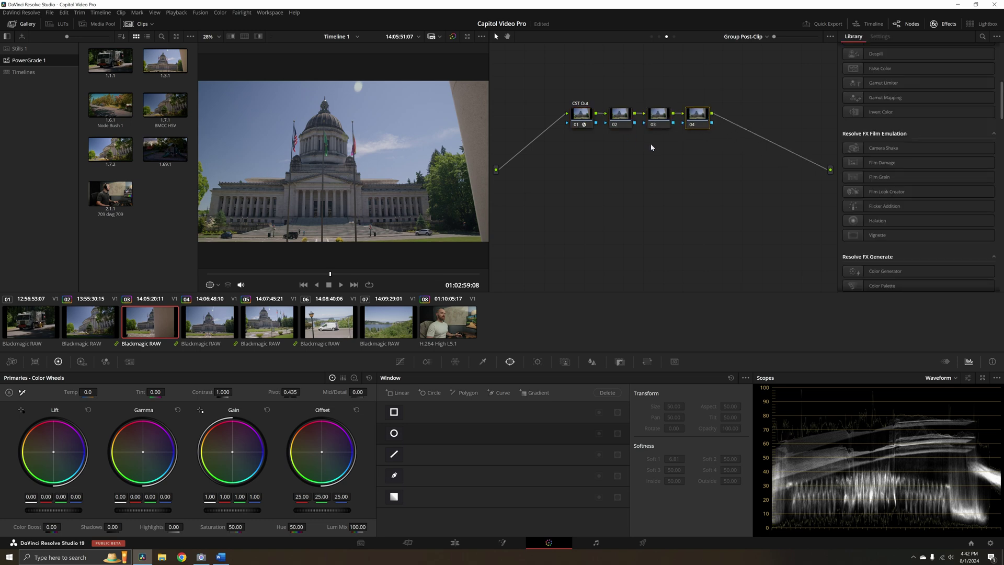
left_click(622, 122)
Compare the ungrouped clips 01 and 08 with the grouped ones, stepping back from clip 08 to clip 04.
left_click(52, 330)
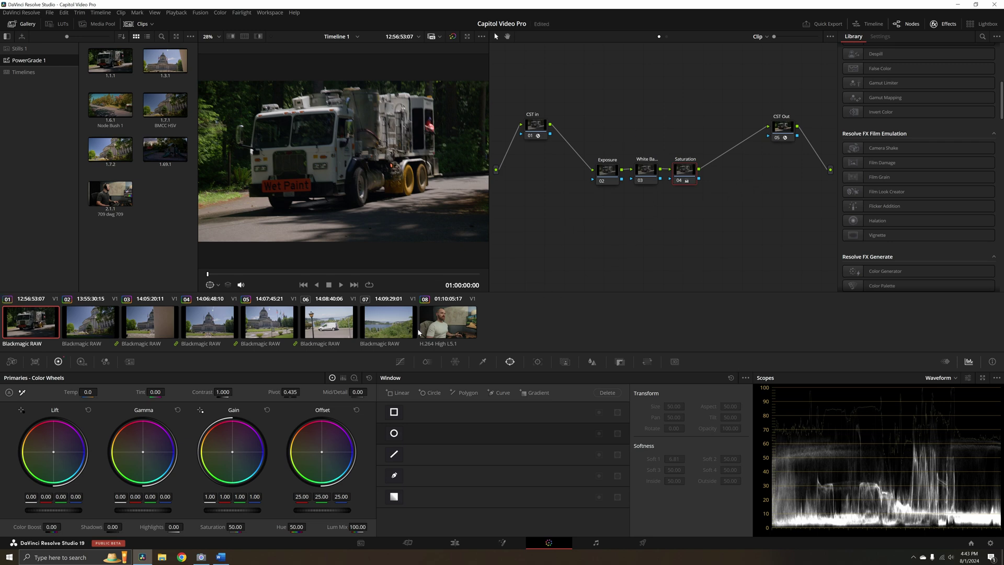
left_click(455, 329)
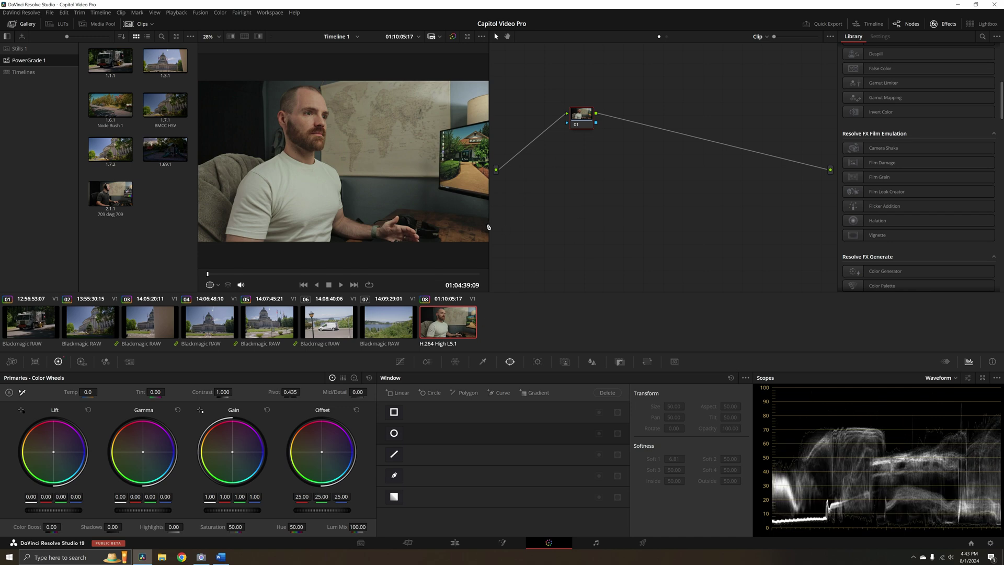
key("Up")
key("Up")
key("Up")
key("Up")
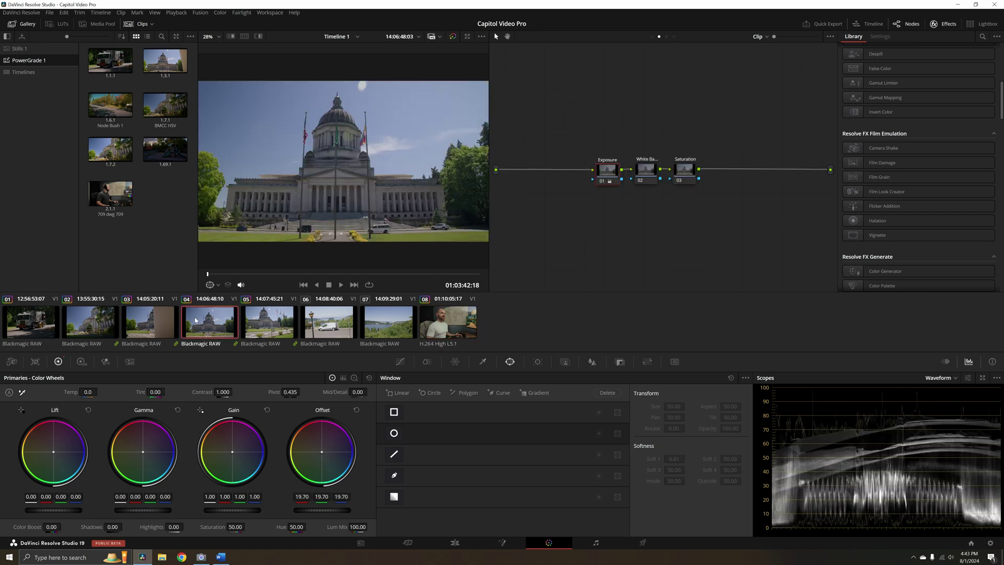